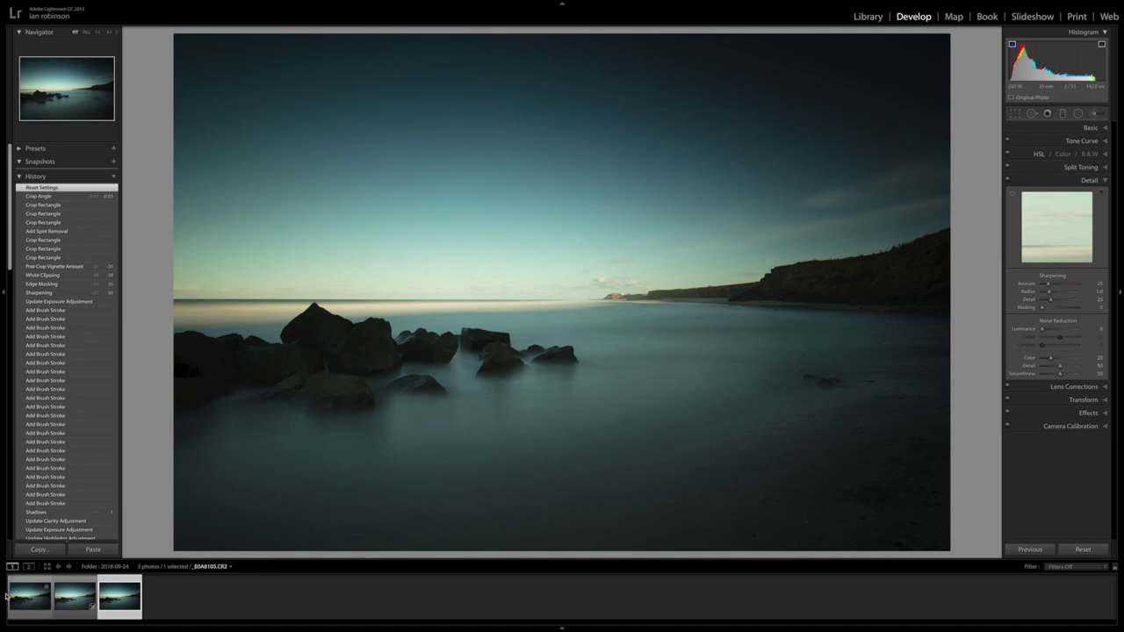
left_click(862, 17)
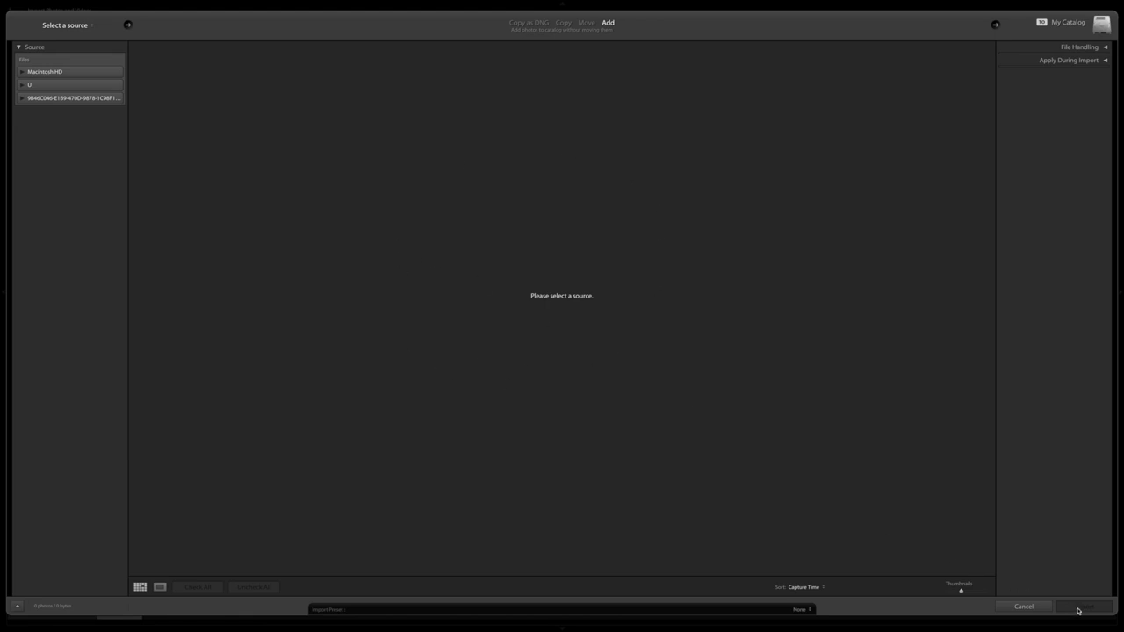
left_click(1022, 606)
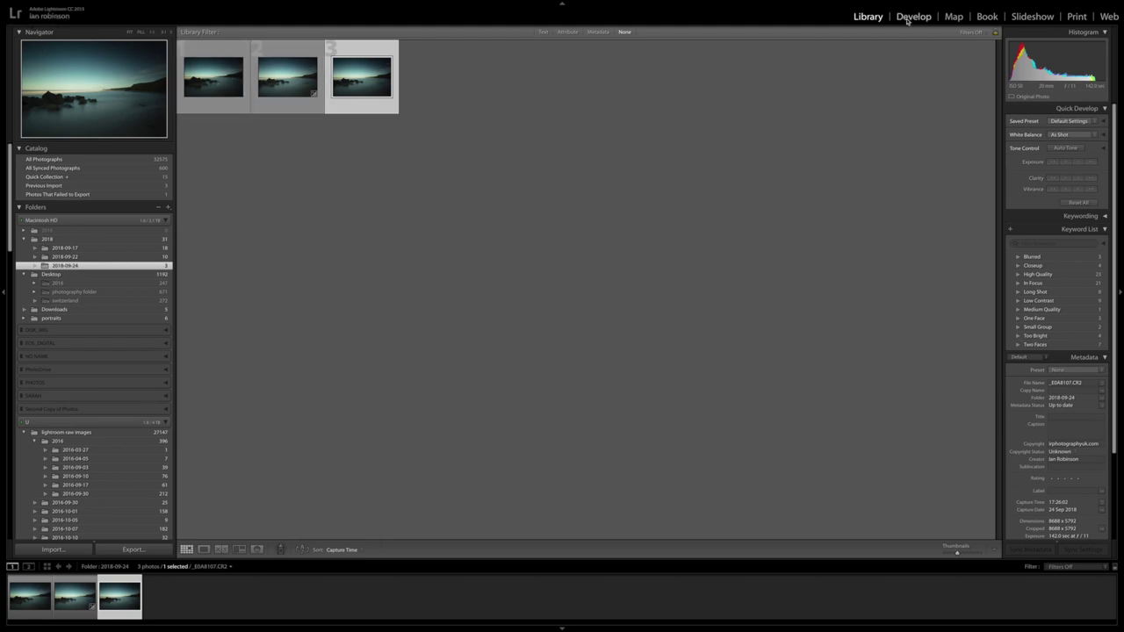
left_click(911, 16)
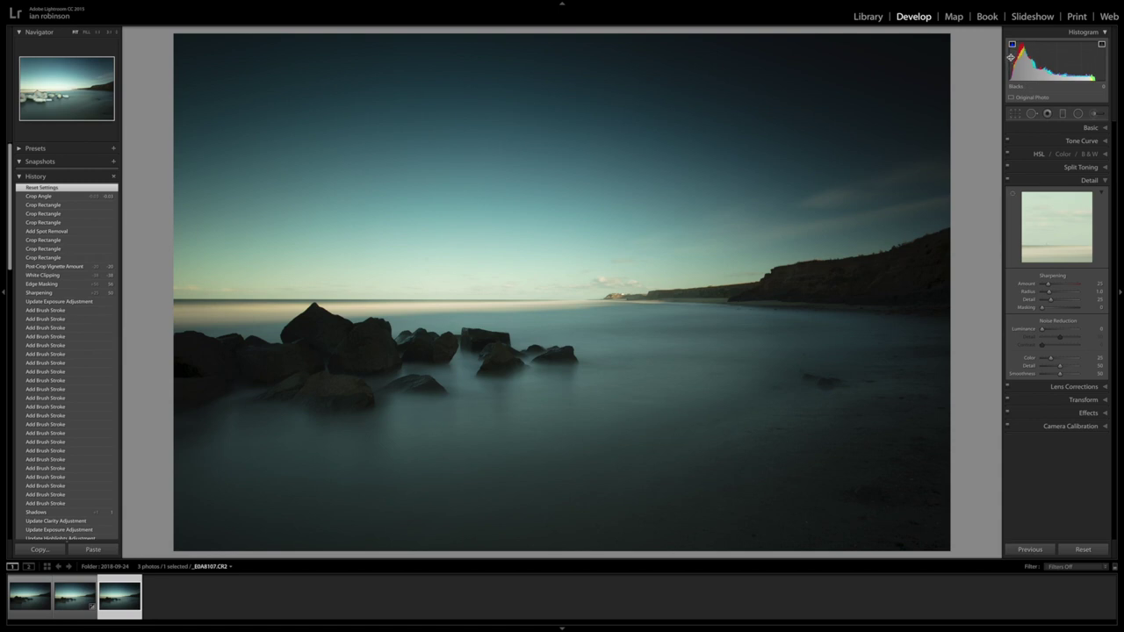
Raise the photo's blacks from the histogram to recover the clipped shadows.
left_click_drag(1010, 57, 1009, 74)
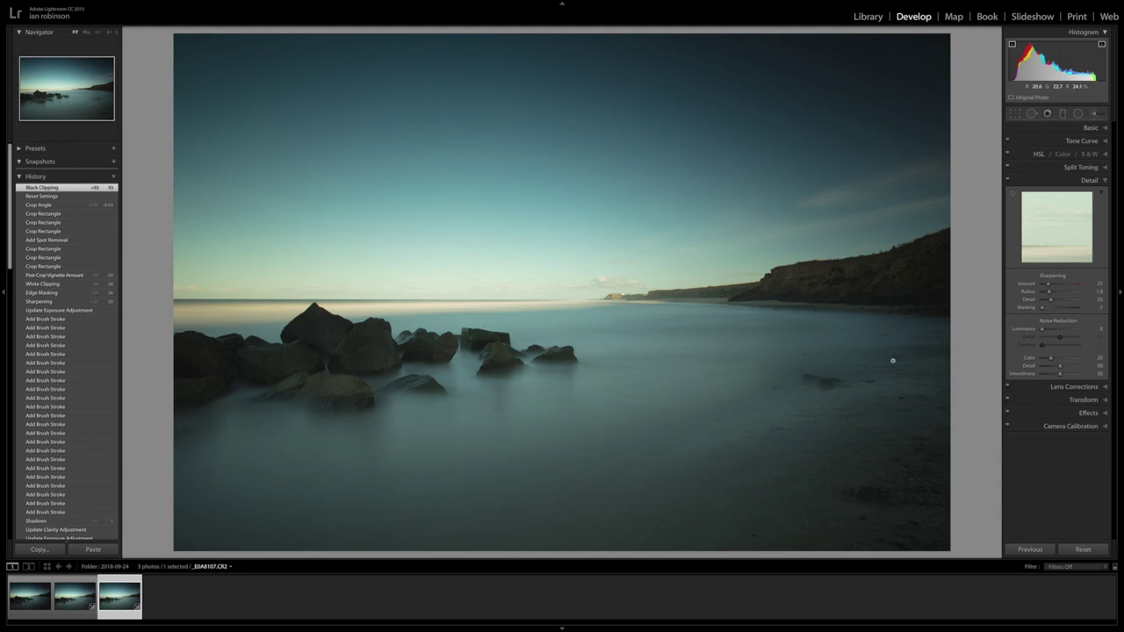
Inspect the rock outlines at 1:1 for colour fringing and turn on Remove Chromatic Aberration for the photo.
left_click(1059, 387)
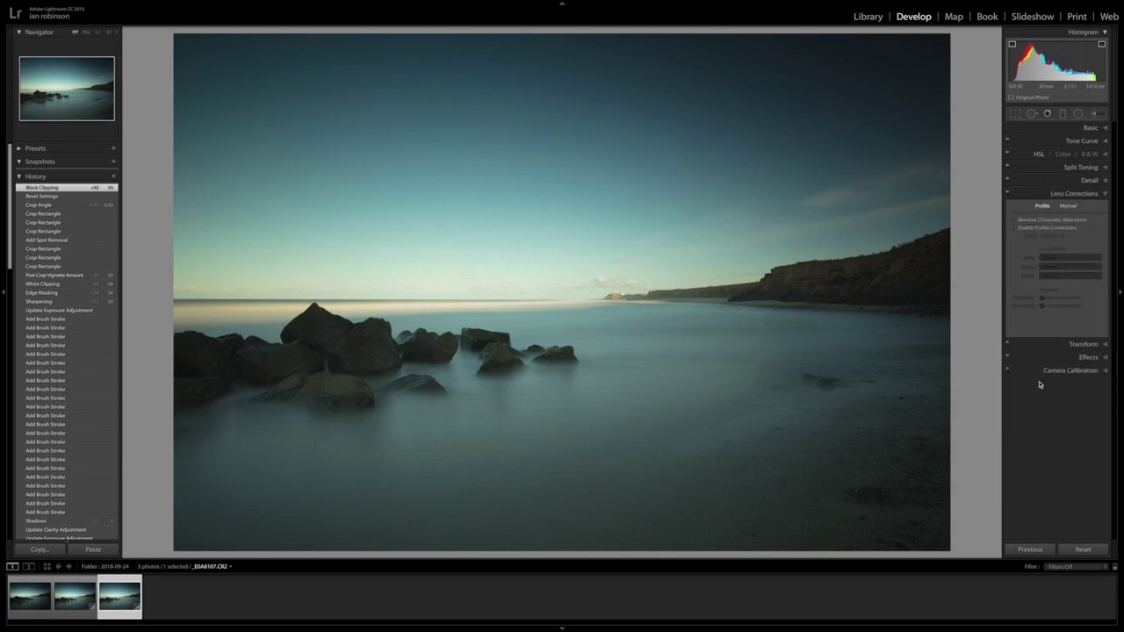
left_click(1013, 221)
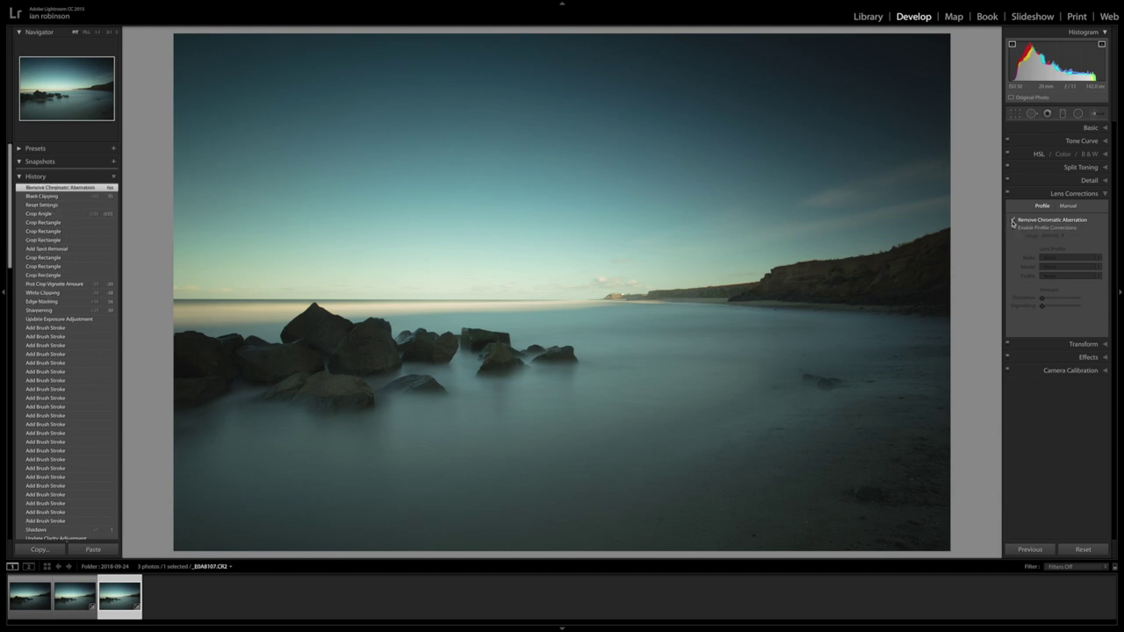
left_click(1013, 222)
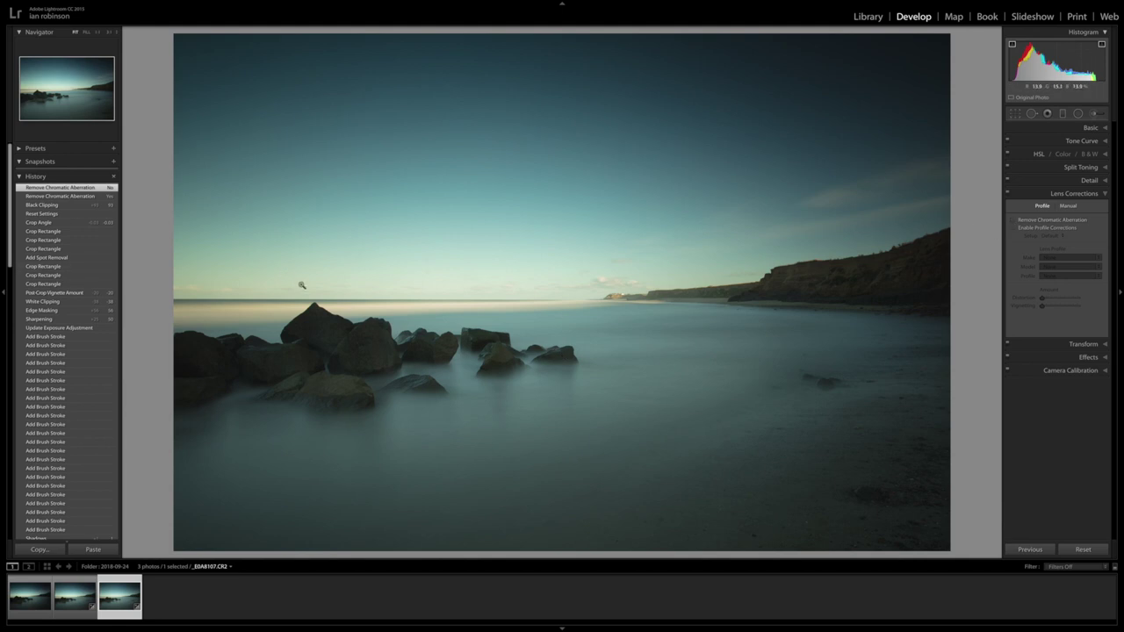
left_click(109, 33)
left_click_drag(394, 444, 447, 185)
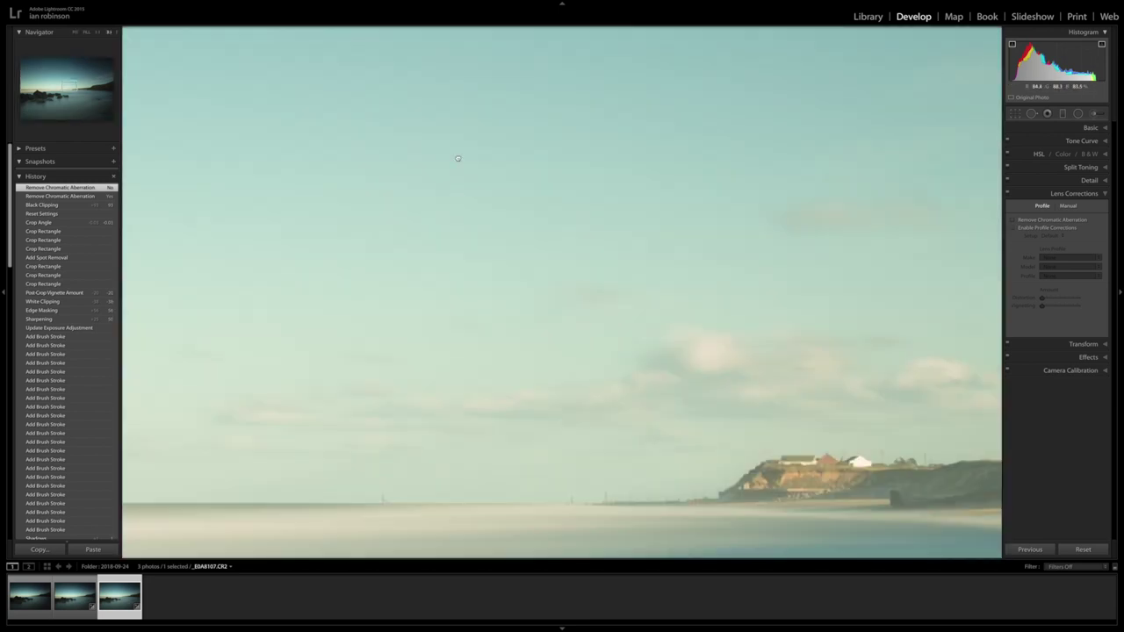
left_click_drag(346, 386, 614, 167)
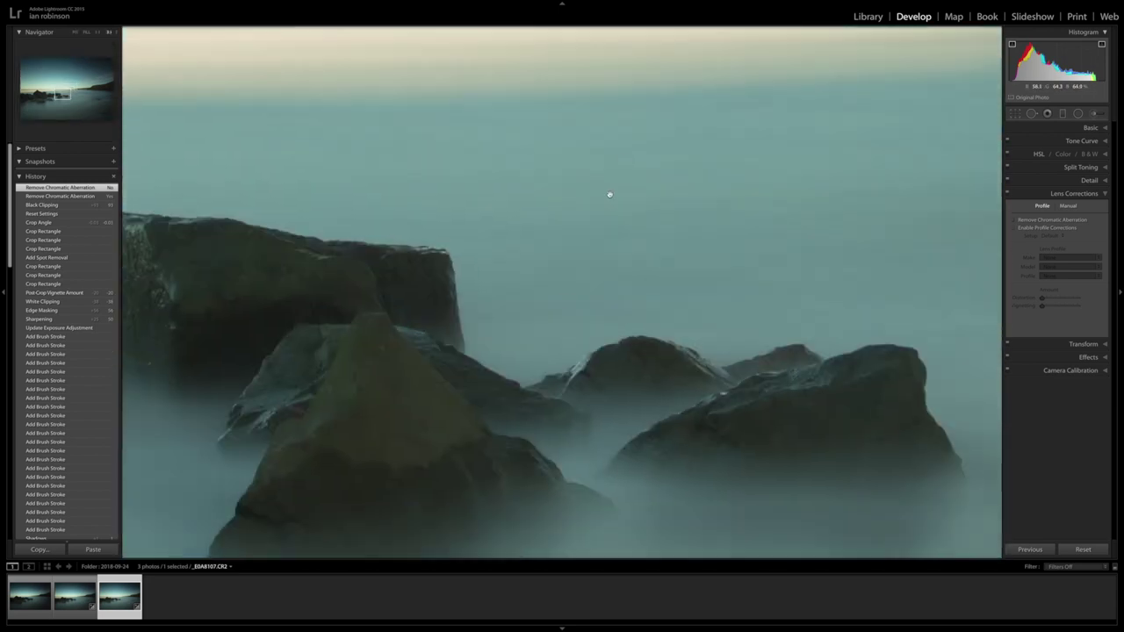
left_click_drag(333, 295, 495, 290)
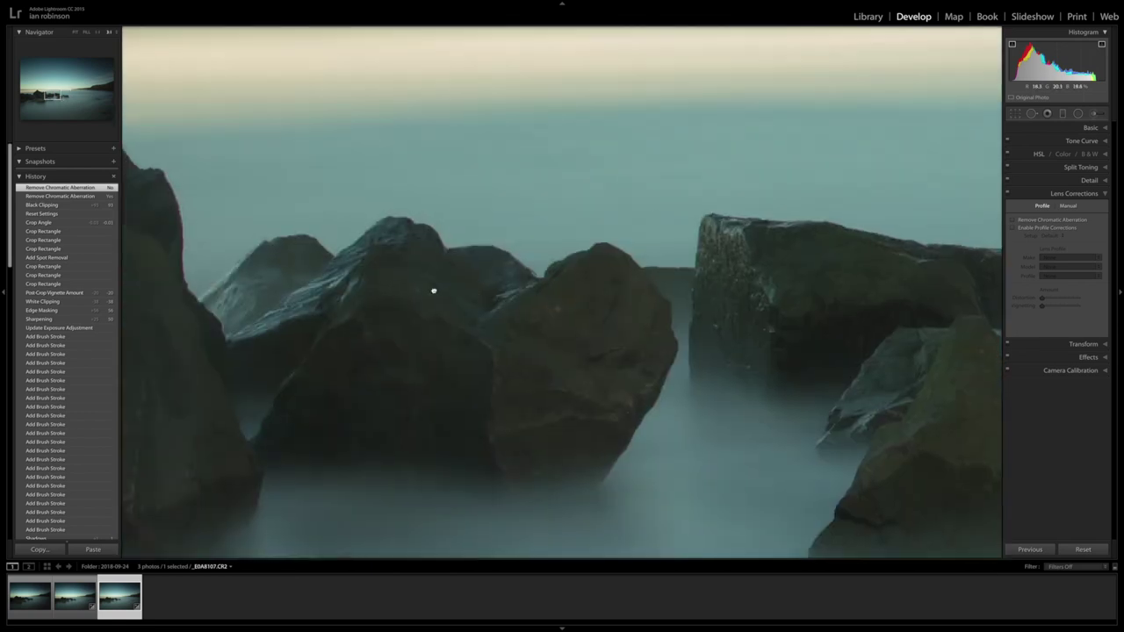
left_click_drag(396, 289, 766, 341)
left_click_drag(388, 304, 661, 363)
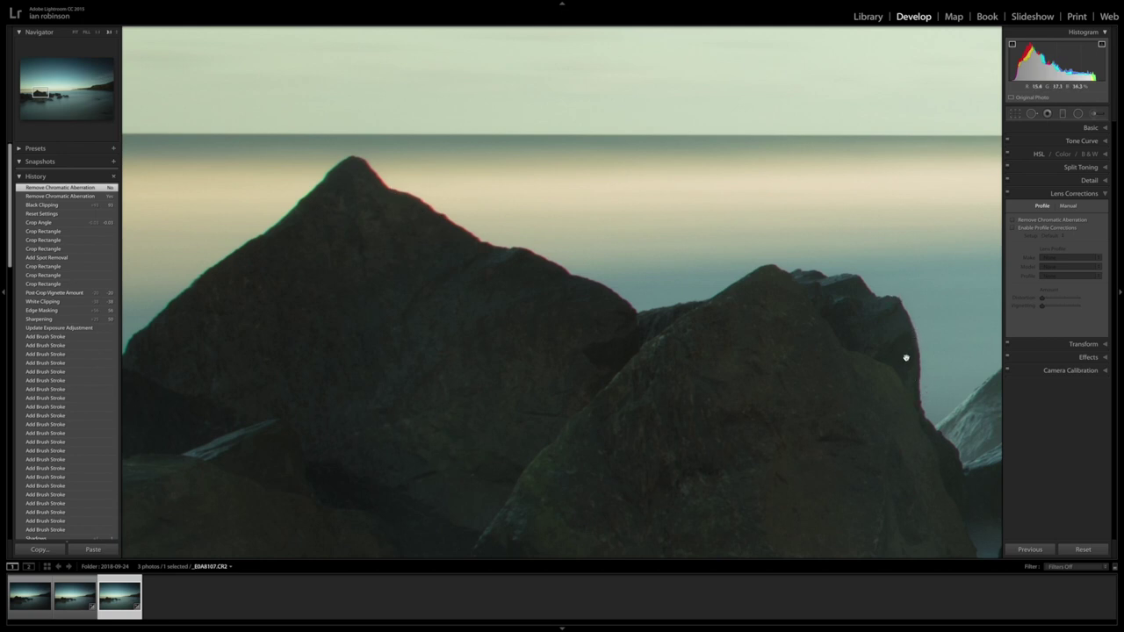
left_click(1012, 222)
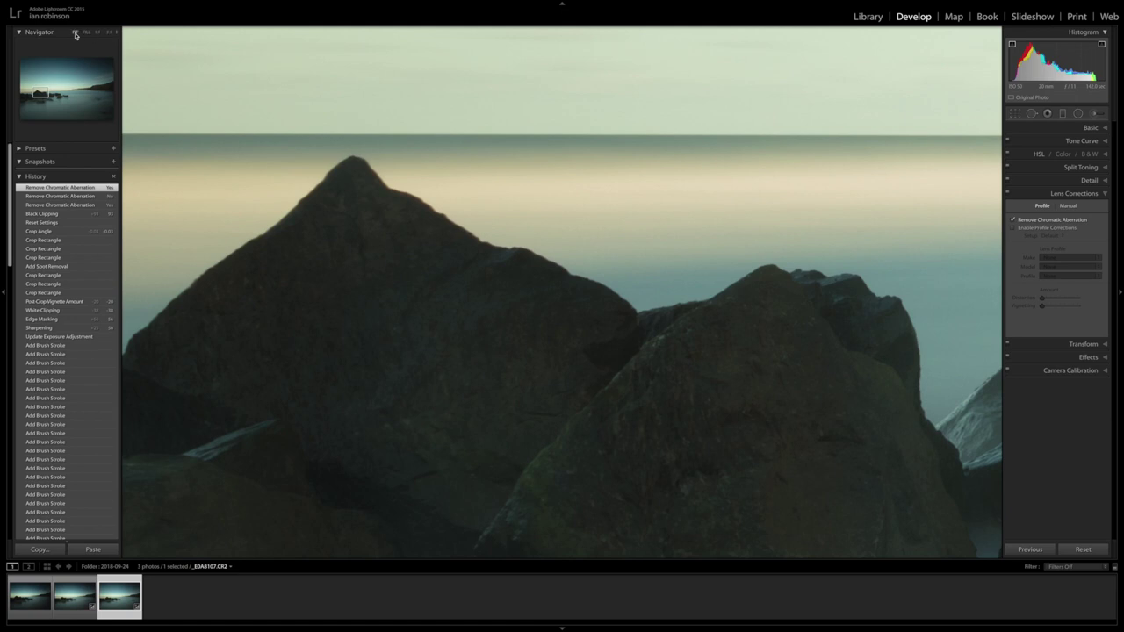
left_click(75, 32)
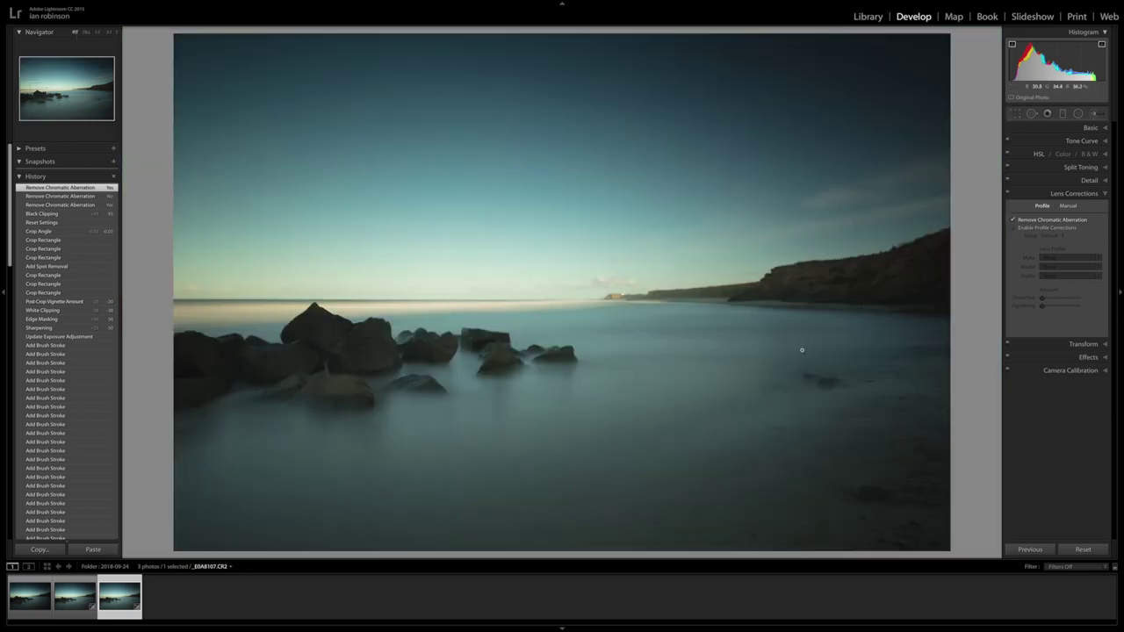
Enable the lens profile corrections, comparing the photo with and without them, and keep Canon as the lens make.
left_click(1012, 228)
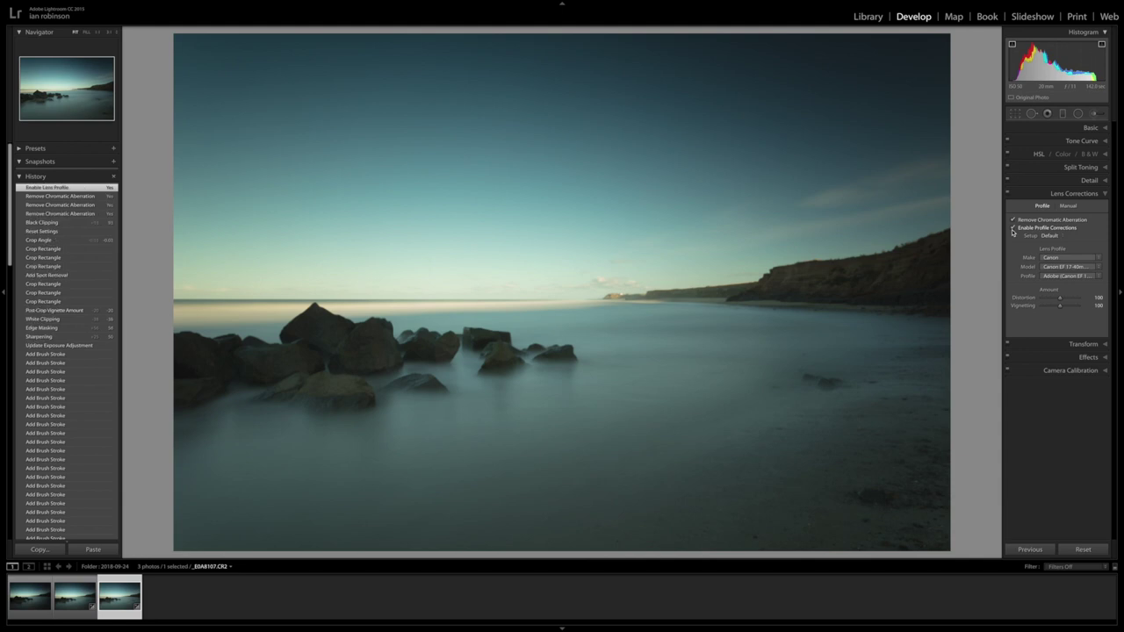
left_click(1012, 228)
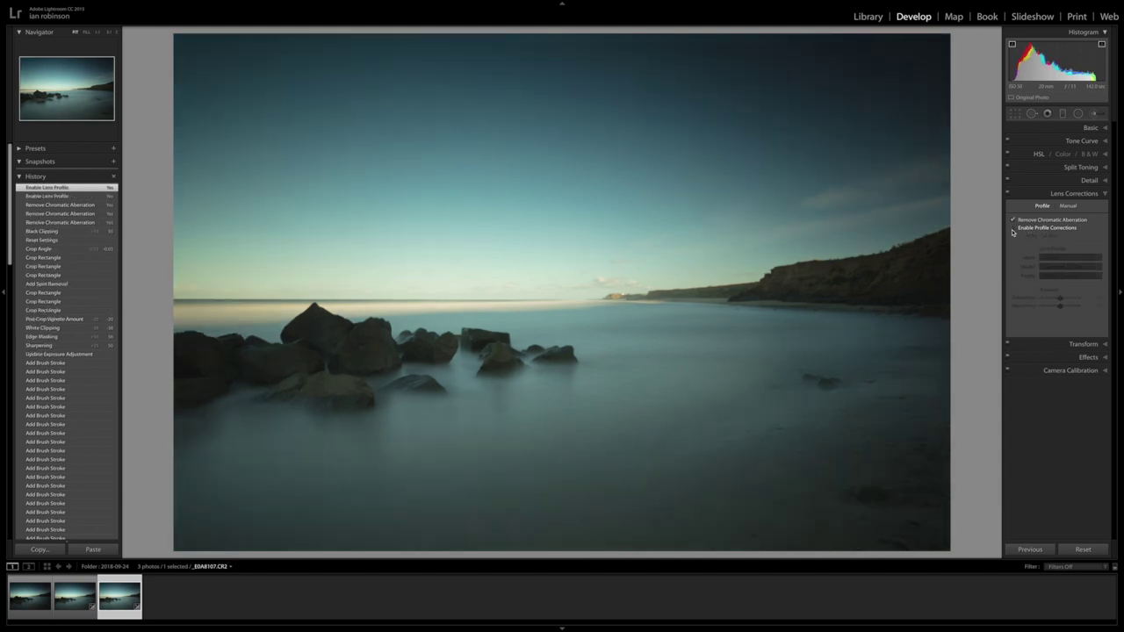
left_click(1012, 228)
left_click(1013, 229)
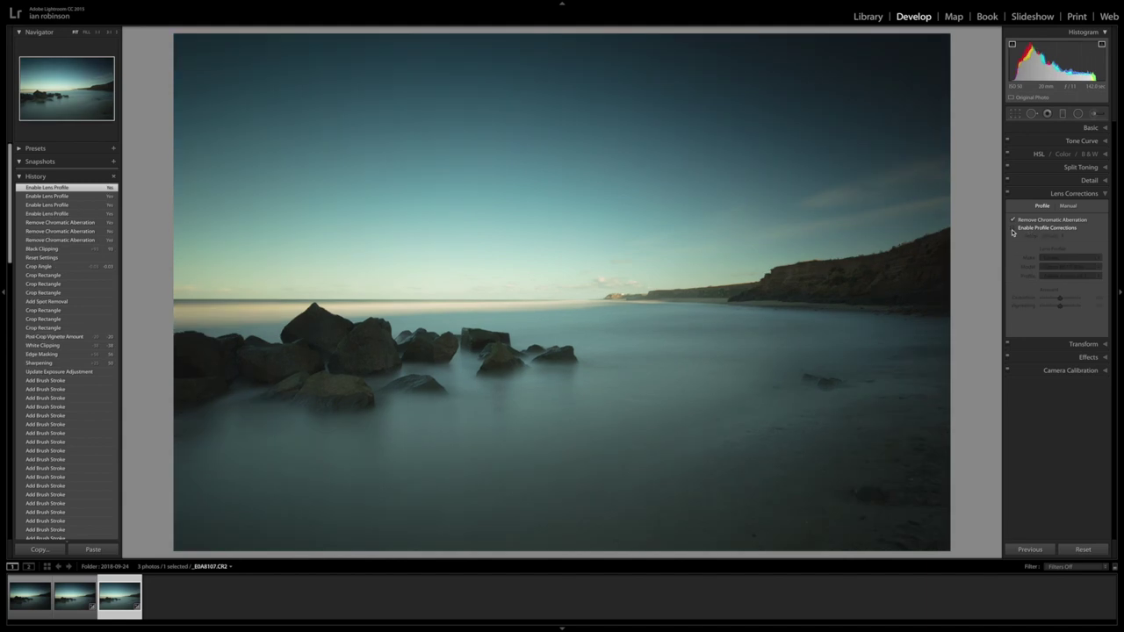
left_click(1012, 228)
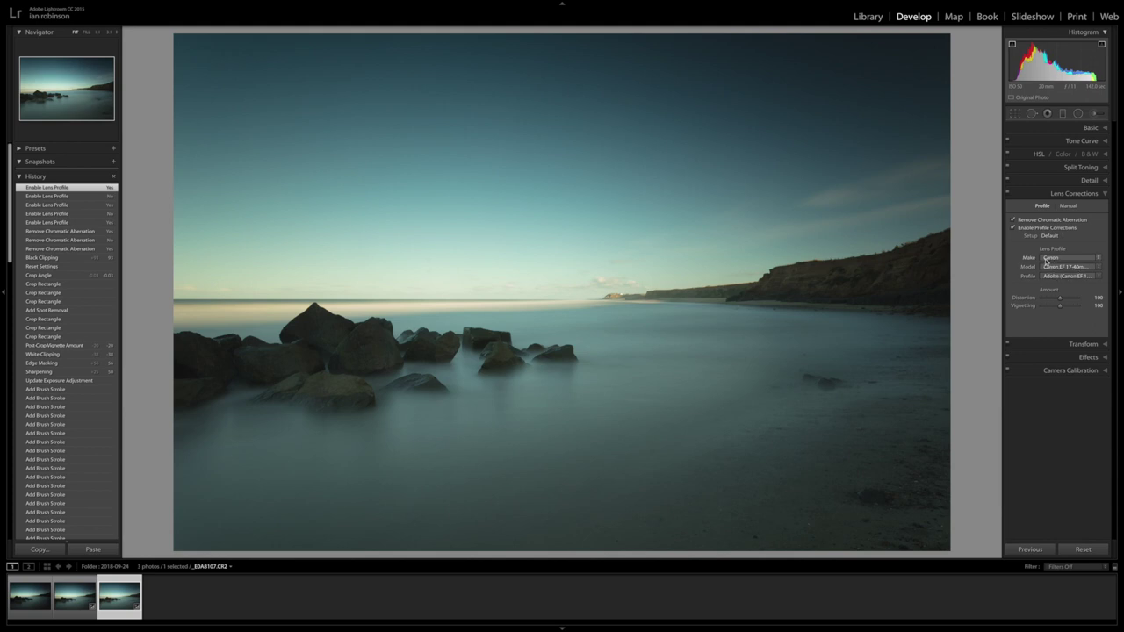
left_click(1097, 260)
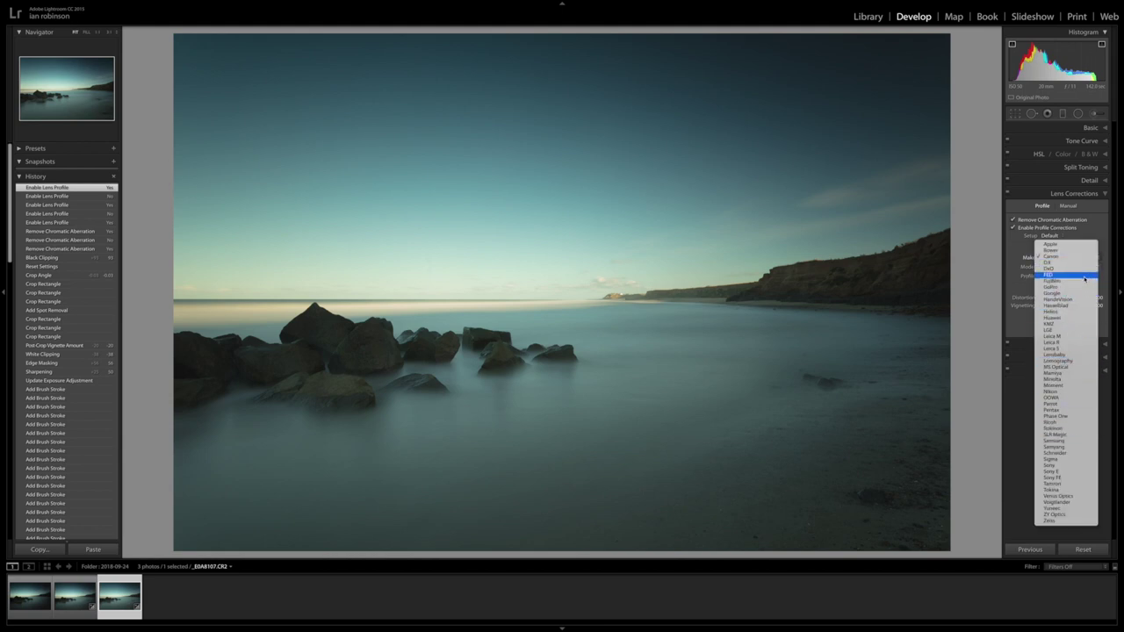
left_click(978, 247)
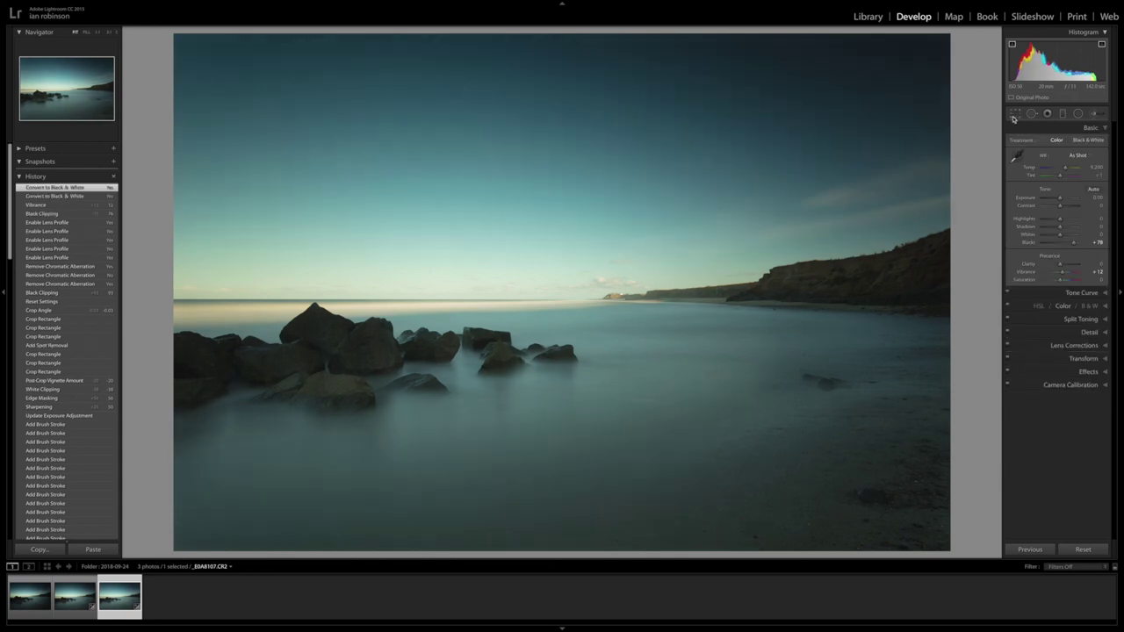
Start cropping the photo by trimming the dark upper sky, leaving the aspect ratio unlocked.
left_click(1014, 115)
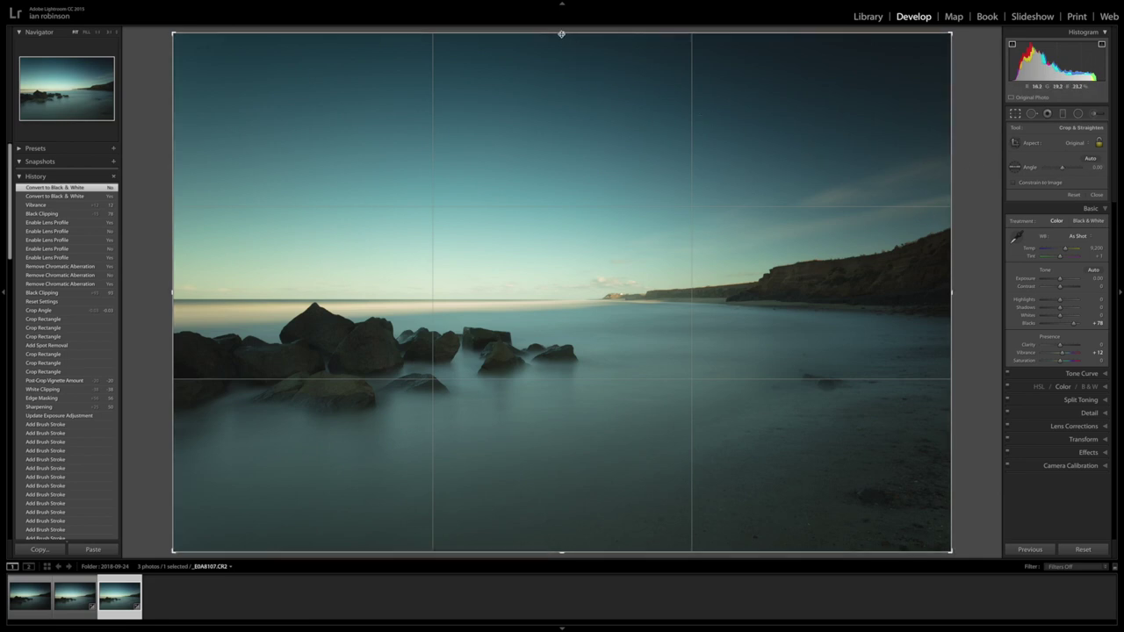
left_click_drag(561, 33, 561, 85)
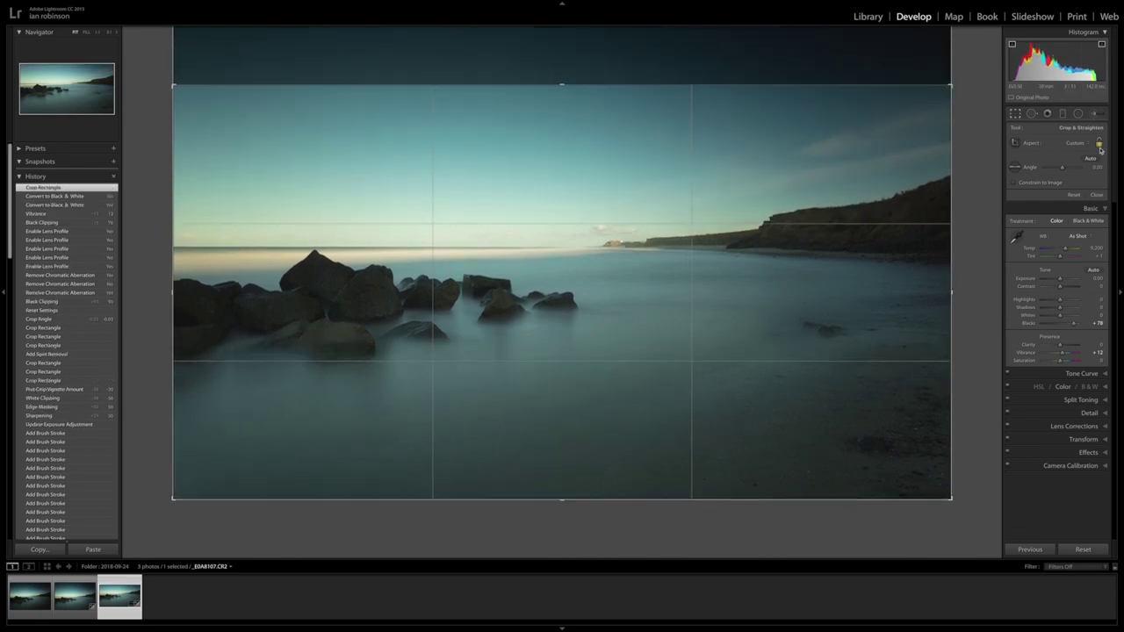
left_click(1100, 144)
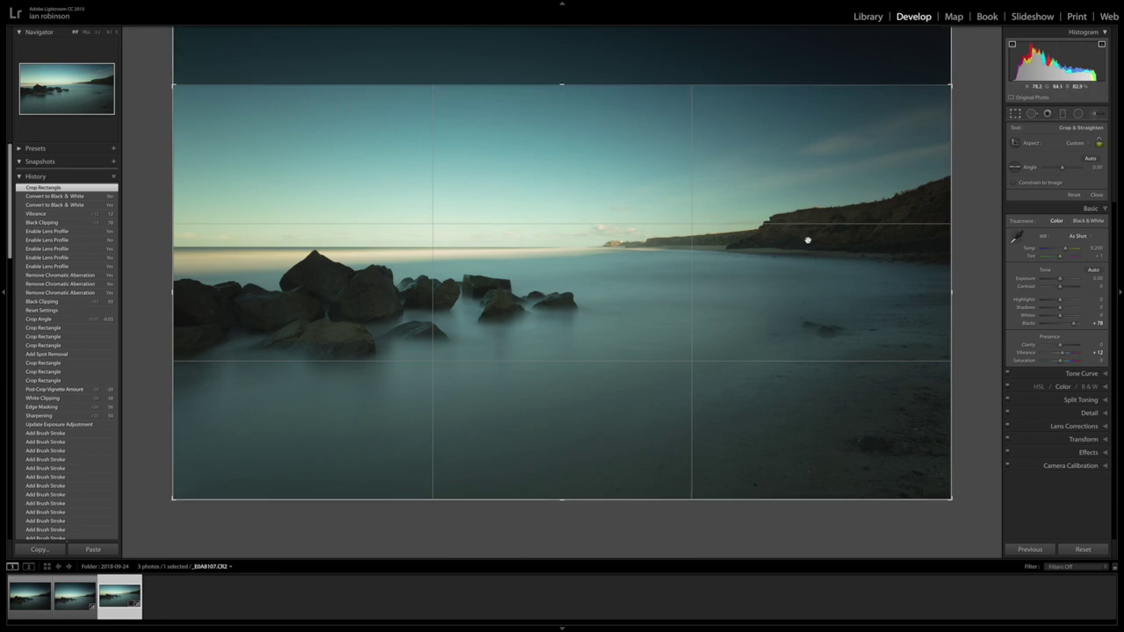
left_click(1099, 144)
left_click(1099, 144)
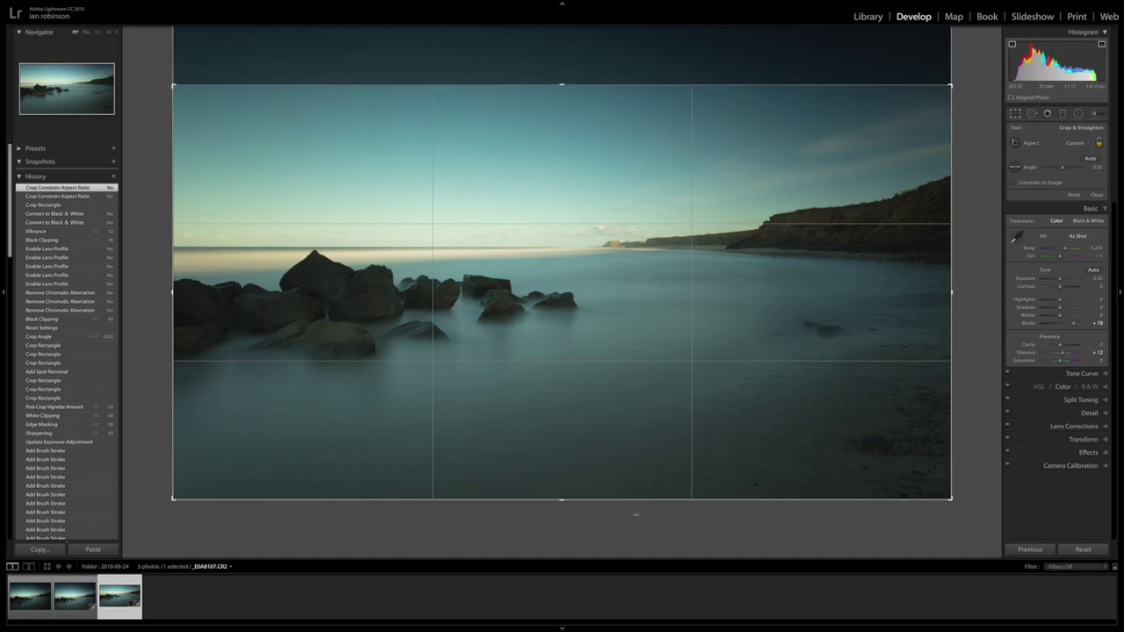
Trim the foreground water, fine-tune the crop's upper edge and apply the panoramic crop.
left_click_drag(562, 499, 558, 466)
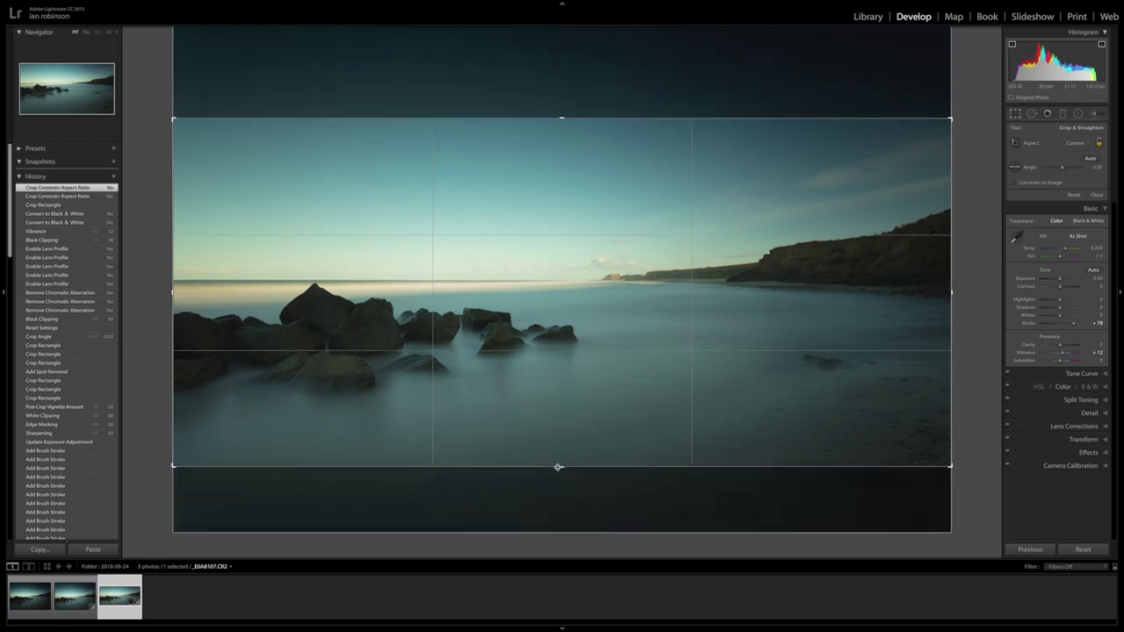
mouse_move(558, 467)
left_mouse_down()
mouse_move(553, 498)
mouse_move(552, 460)
left_mouse_up()
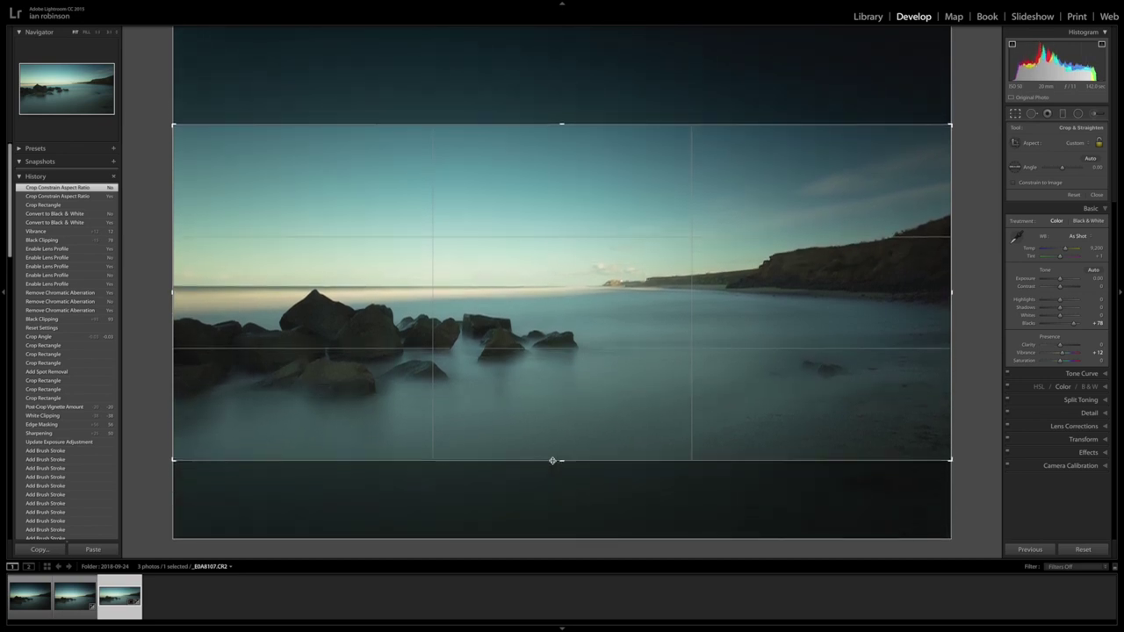
left_click_drag(552, 460, 557, 459)
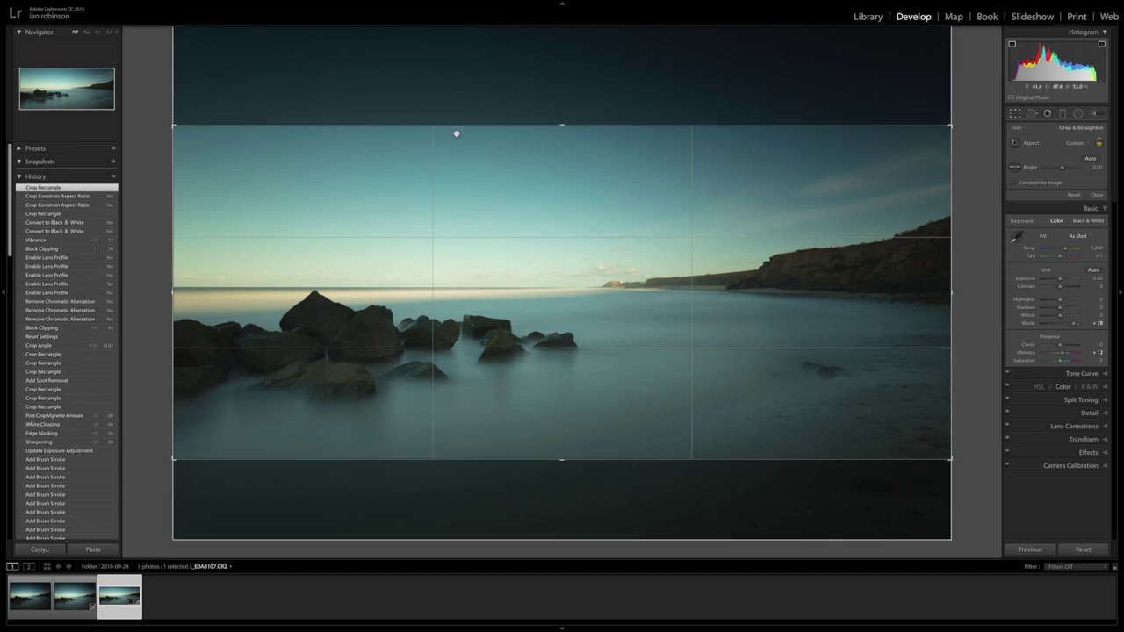
left_click_drag(563, 123, 569, 125)
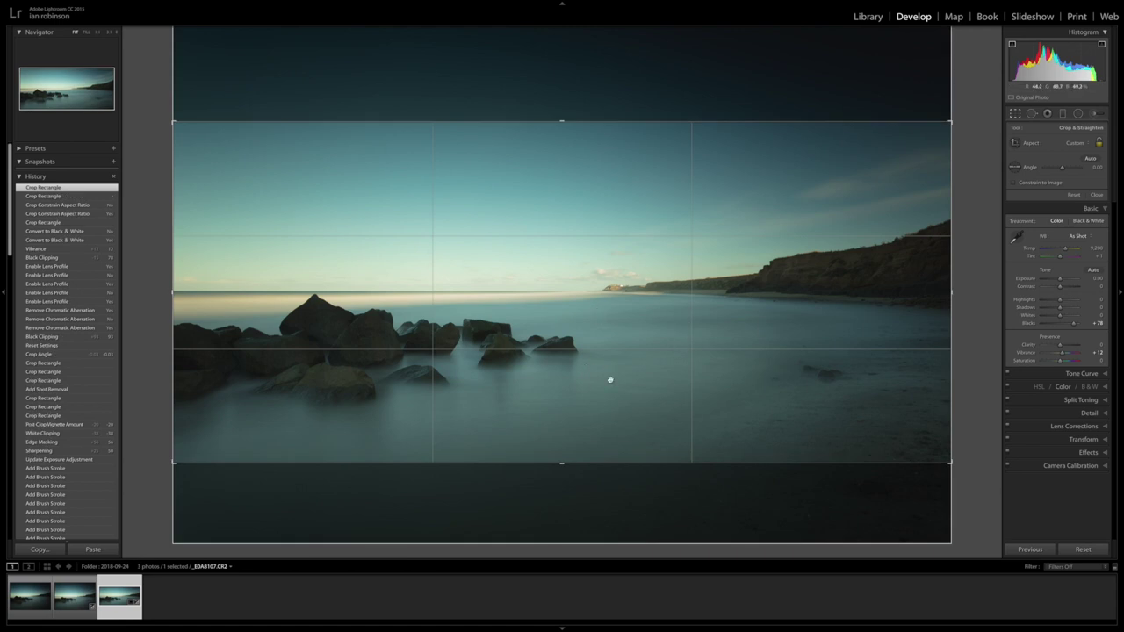
key("Return")
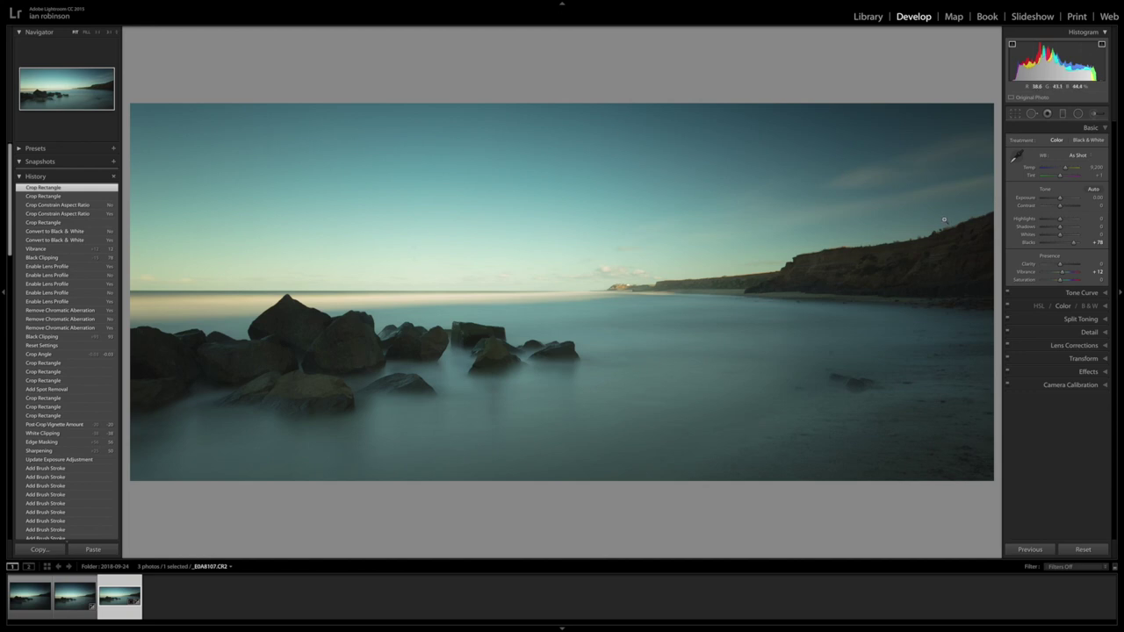
Paint over the dark foreground rocks with a smaller Adjustment Brush at exposure 4.00 with Auto Mask on.
left_click(1094, 115)
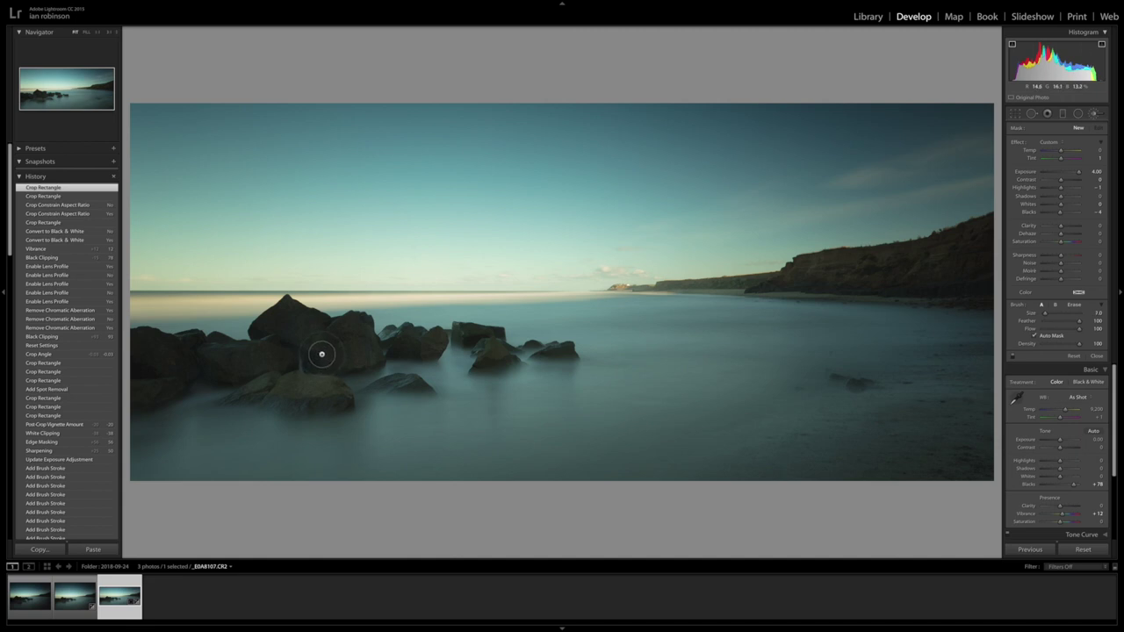
key("bracketleft")
mouse_move(321, 357)
left_mouse_down()
mouse_move(352, 321)
mouse_move(376, 353)
mouse_move(358, 316)
mouse_move(337, 356)
mouse_move(366, 362)
mouse_move(352, 346)
mouse_move(307, 368)
left_mouse_up()
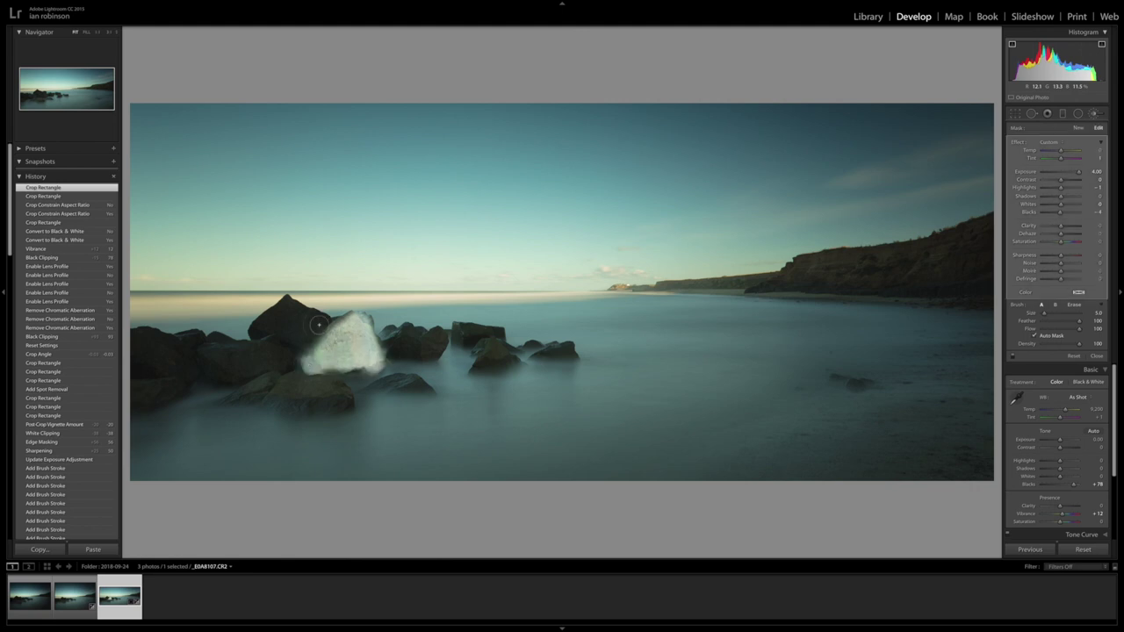
mouse_move(283, 314)
left_mouse_down()
mouse_move(281, 302)
mouse_move(279, 320)
mouse_move(254, 330)
mouse_move(307, 345)
mouse_move(283, 367)
mouse_move(140, 340)
mouse_move(136, 379)
mouse_move(163, 364)
mouse_move(198, 367)
mouse_move(201, 347)
mouse_move(185, 375)
mouse_move(151, 395)
mouse_move(180, 384)
mouse_move(141, 355)
left_mouse_up()
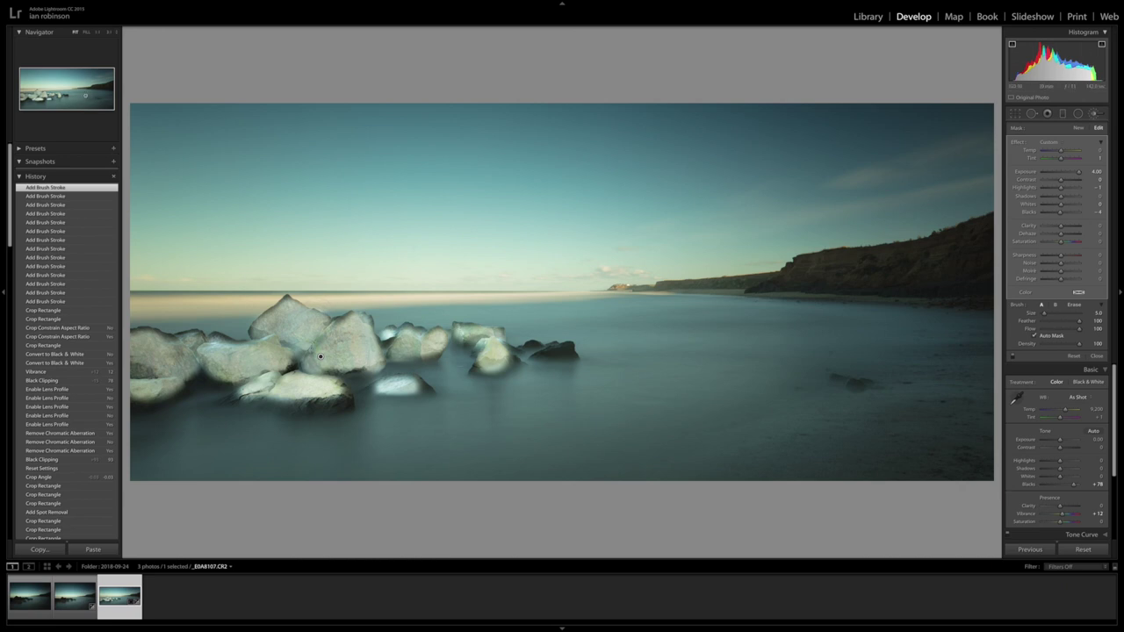
Zoom to 1:1 on the large rocks and erase the brush mask that spills over their outlines.
left_click(110, 36)
left_click(110, 35)
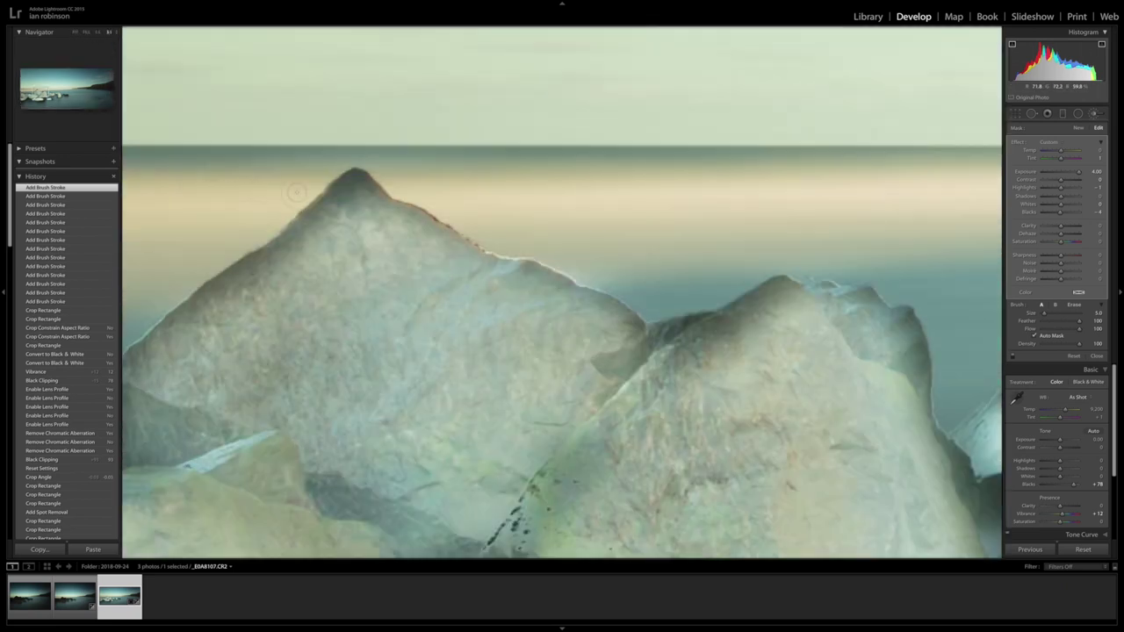
left_click(1072, 304)
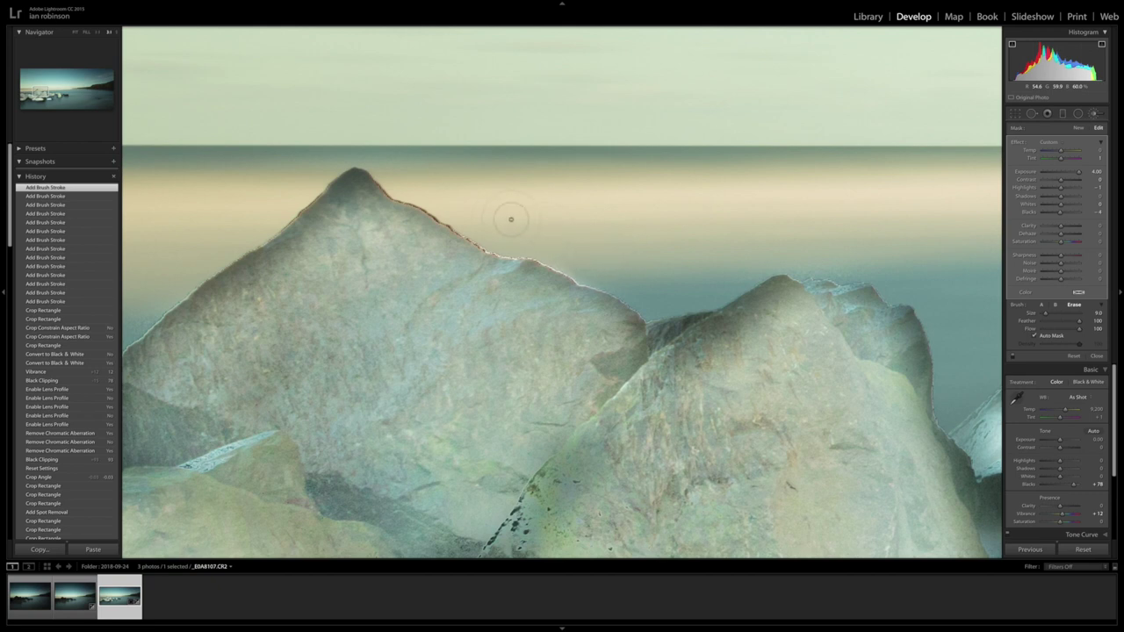
View the whole photo and bring the rock mask's exposure back to neutral.
key("z")
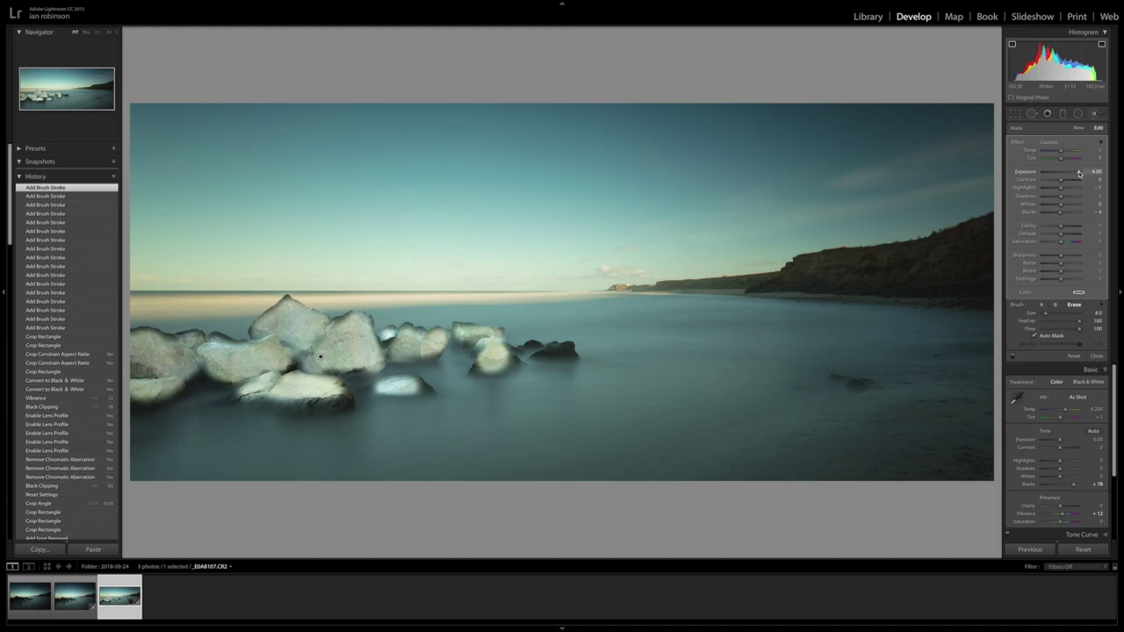
left_click_drag(1079, 173, 1061, 174)
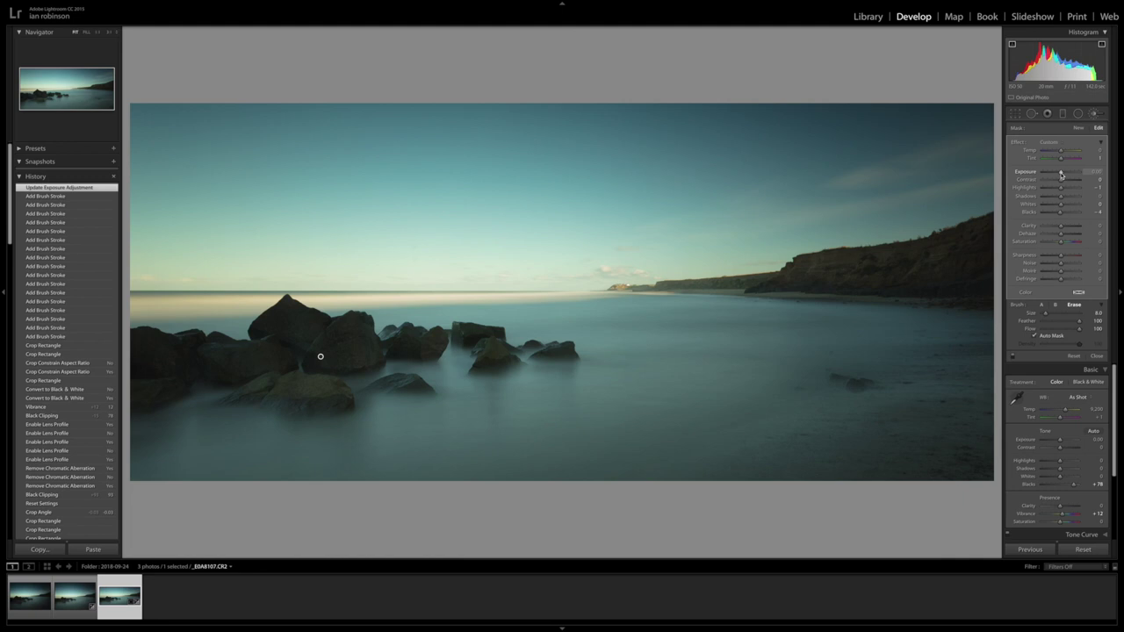
Brighten the masked foreground rocks by setting the brush adjustment's exposure to 0.64.
mouse_move(1060, 175)
left_mouse_down()
mouse_move(1107, 172)
mouse_move(1060, 176)
left_mouse_up()
left_click_drag(1061, 176, 1062, 176)
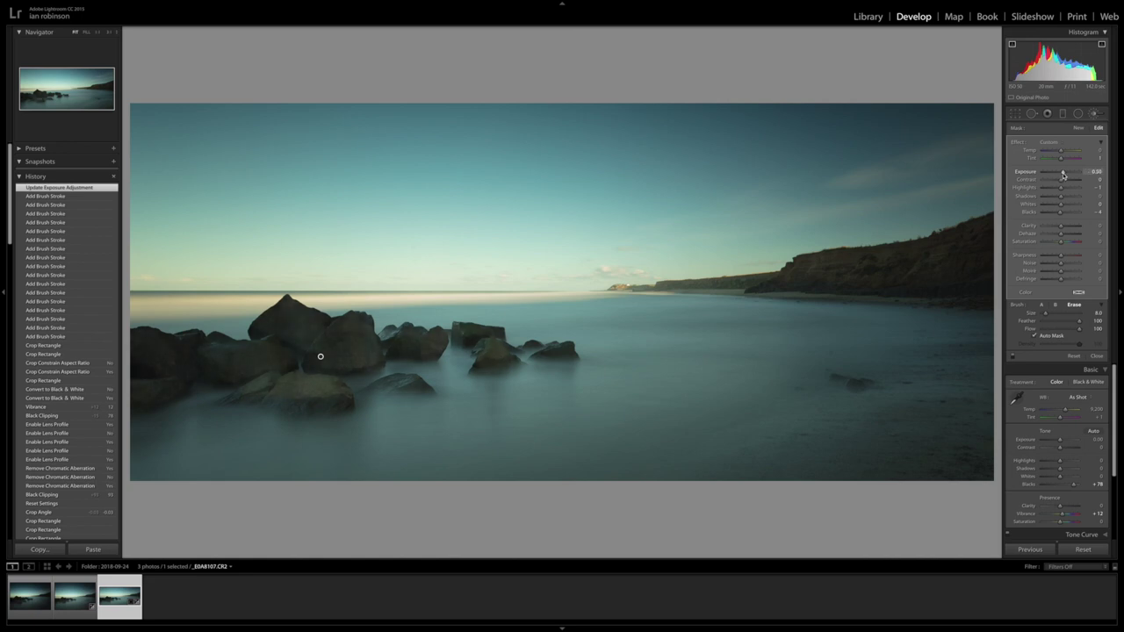
left_click_drag(1062, 175, 1061, 176)
left_click(1063, 174)
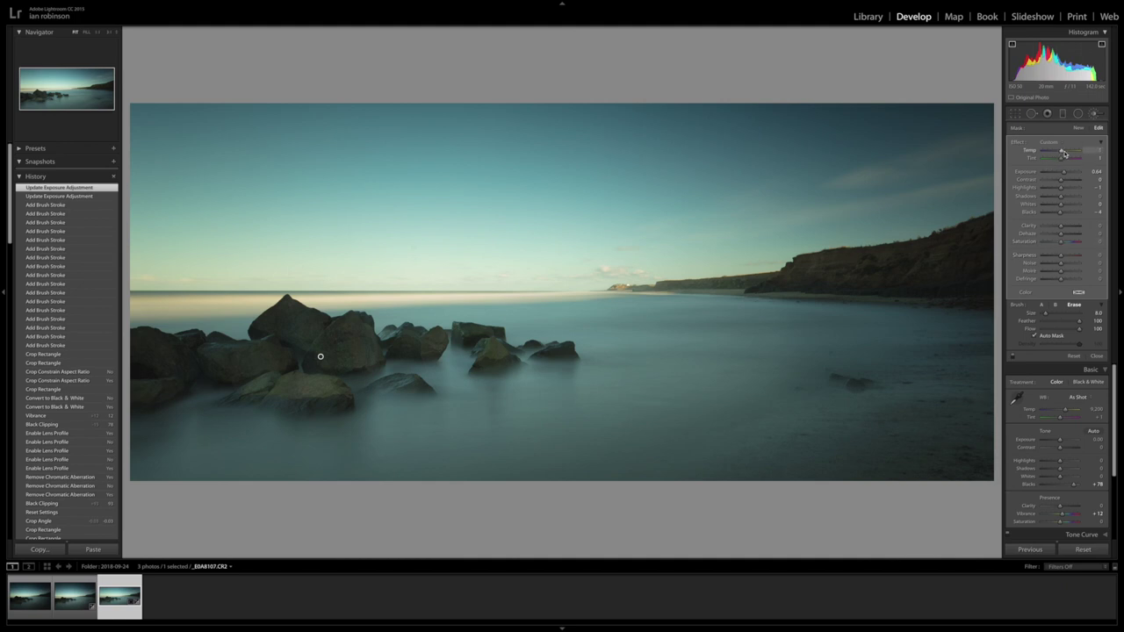
Warm the rock mask's colour temperature, set its clarity to 10 and close the Adjustment Brush.
left_click_drag(1069, 152, 1063, 151)
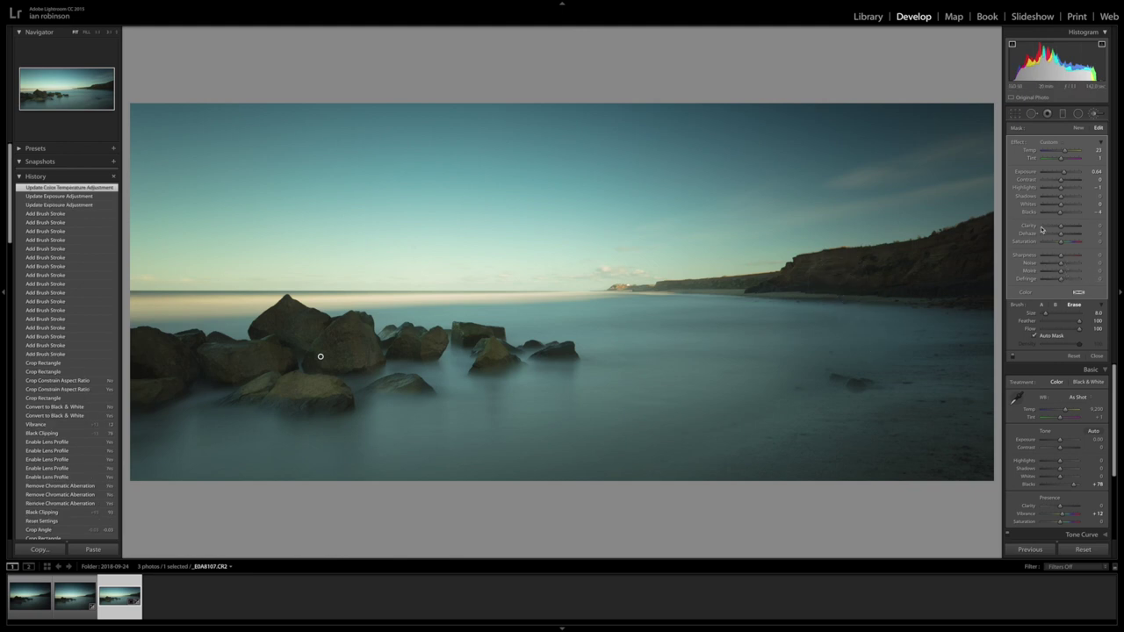
left_click_drag(1061, 228, 1064, 228)
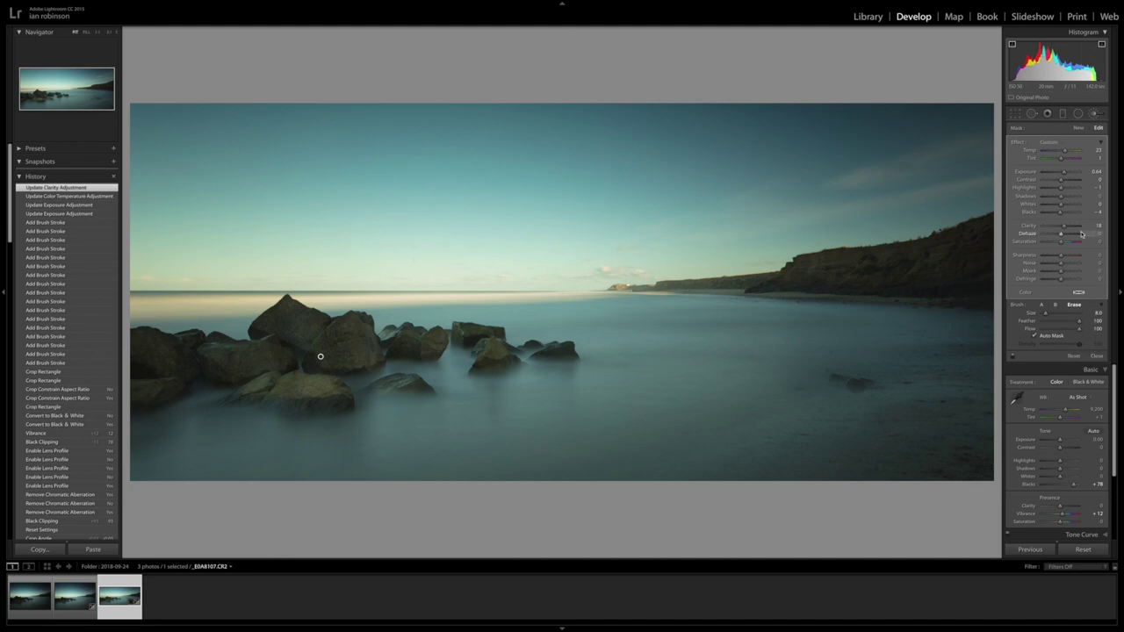
left_click_drag(1063, 228, 1061, 230)
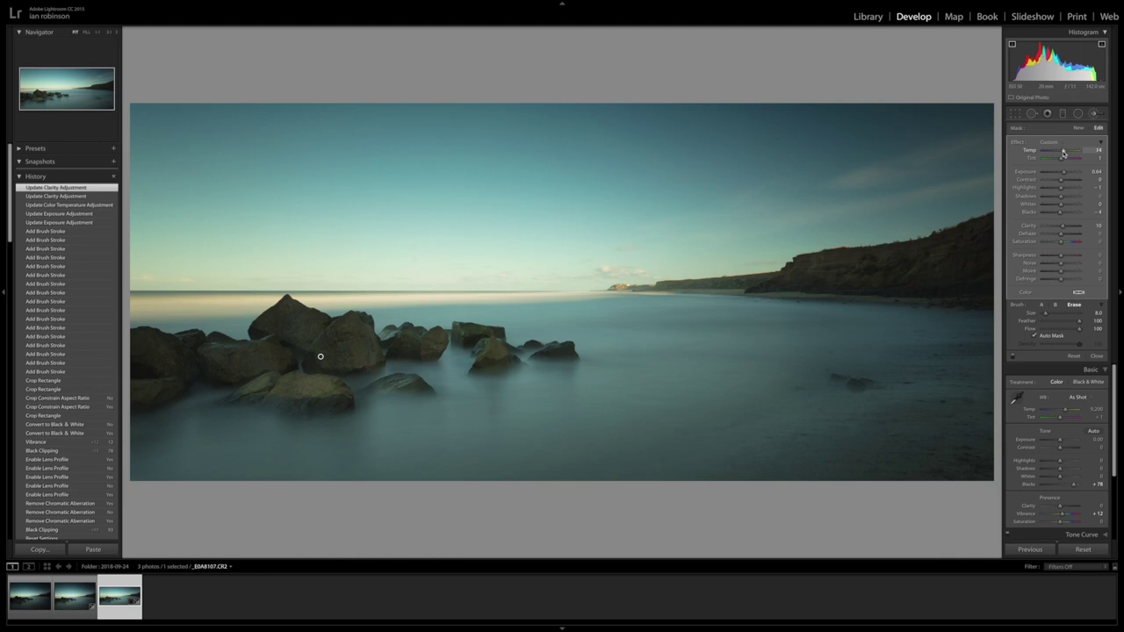
left_click_drag(1063, 153, 1063, 154)
left_click(1095, 356)
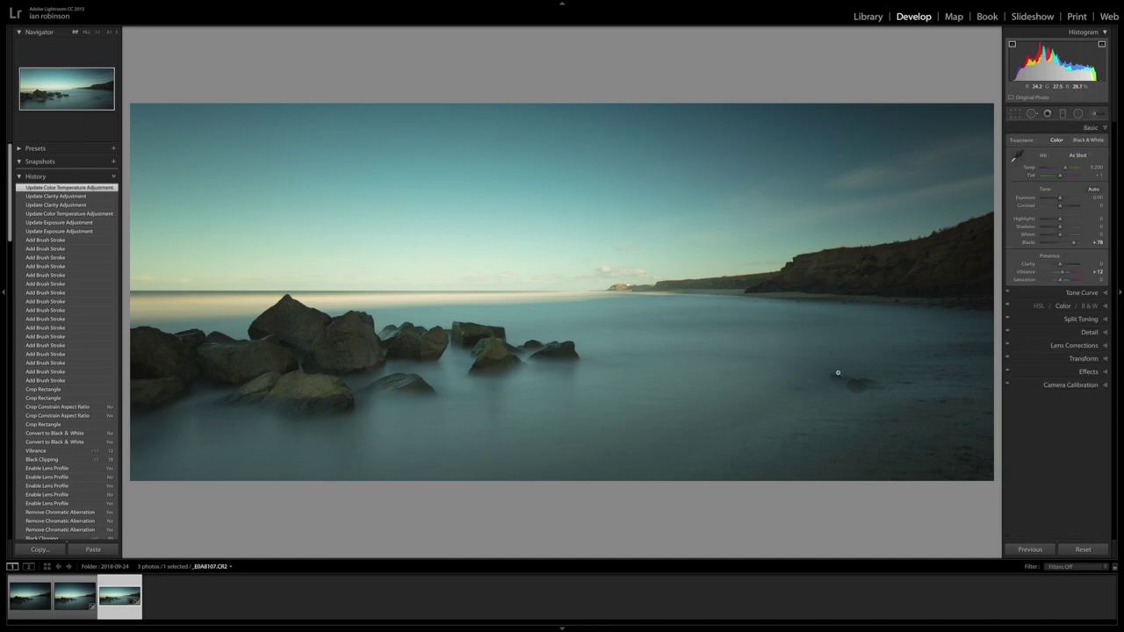
Inspect the brushed rocks and their edges at 1:1, and compare the whole photo with the uncropped version.
left_click(110, 34)
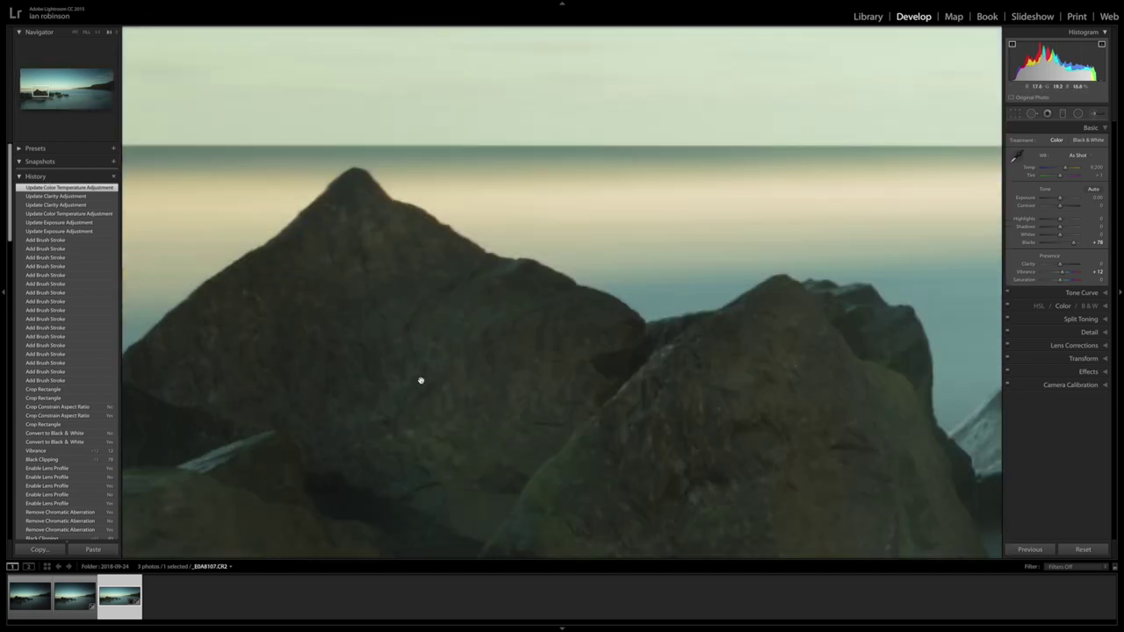
left_click_drag(630, 416, 376, 339)
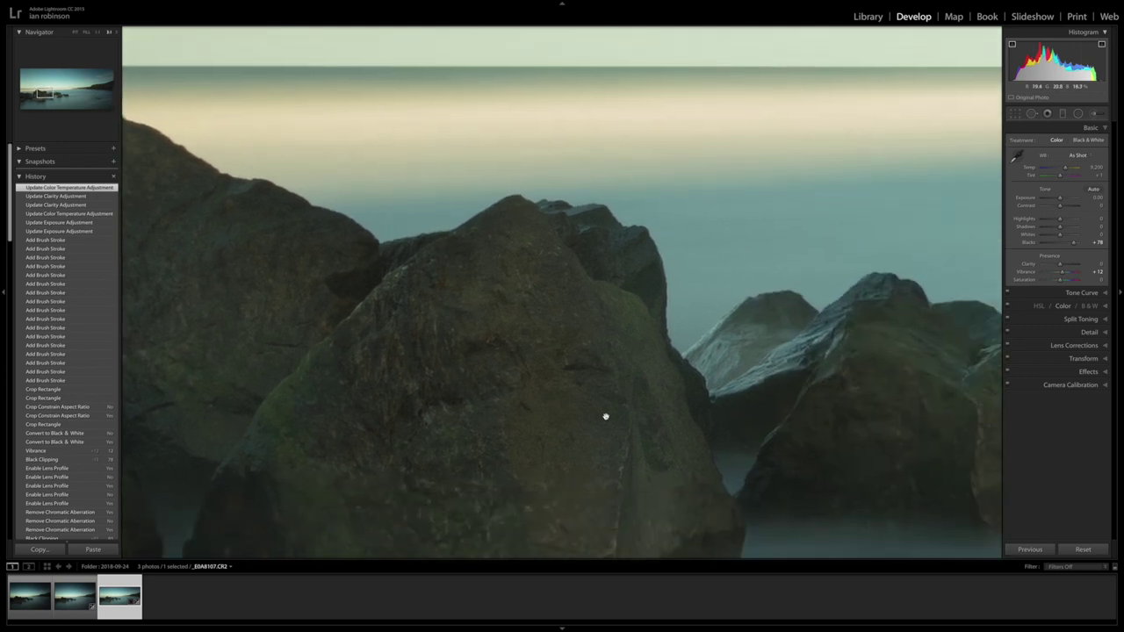
left_click_drag(605, 413, 374, 392)
left_click_drag(725, 394, 455, 389)
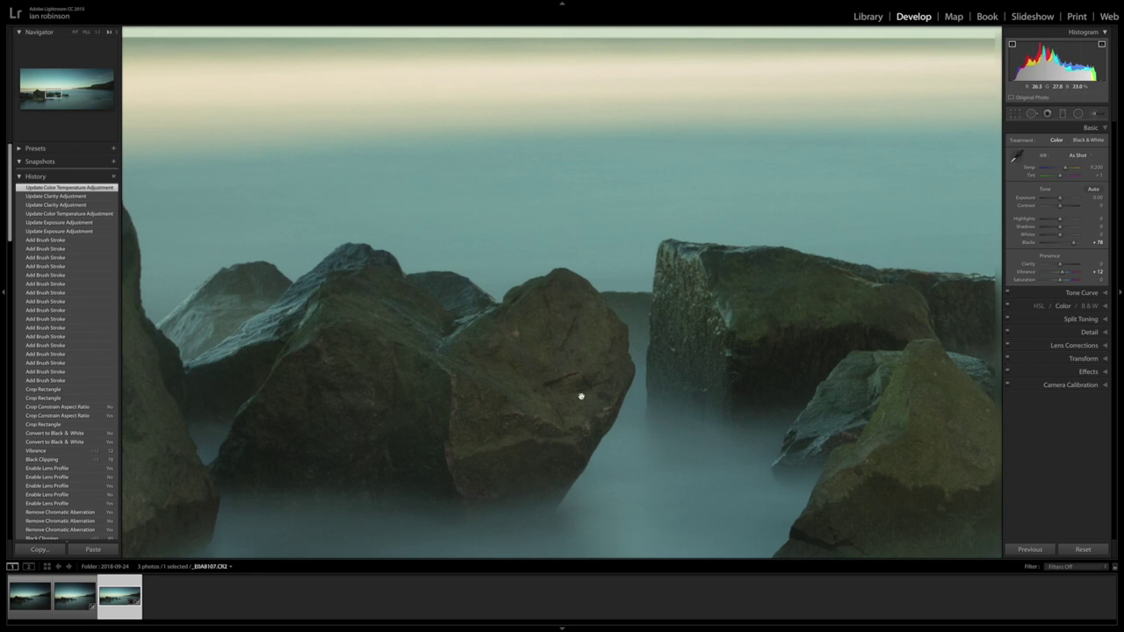
left_click_drag(579, 394, 344, 343)
left_click_drag(644, 427, 742, 397)
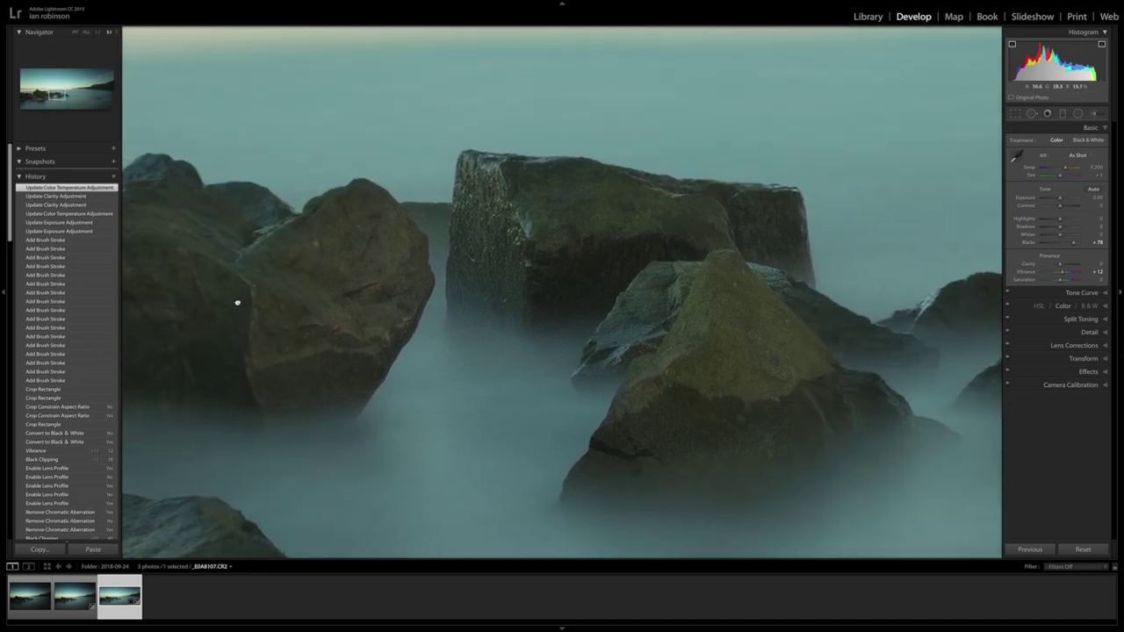
left_click_drag(236, 301, 597, 366)
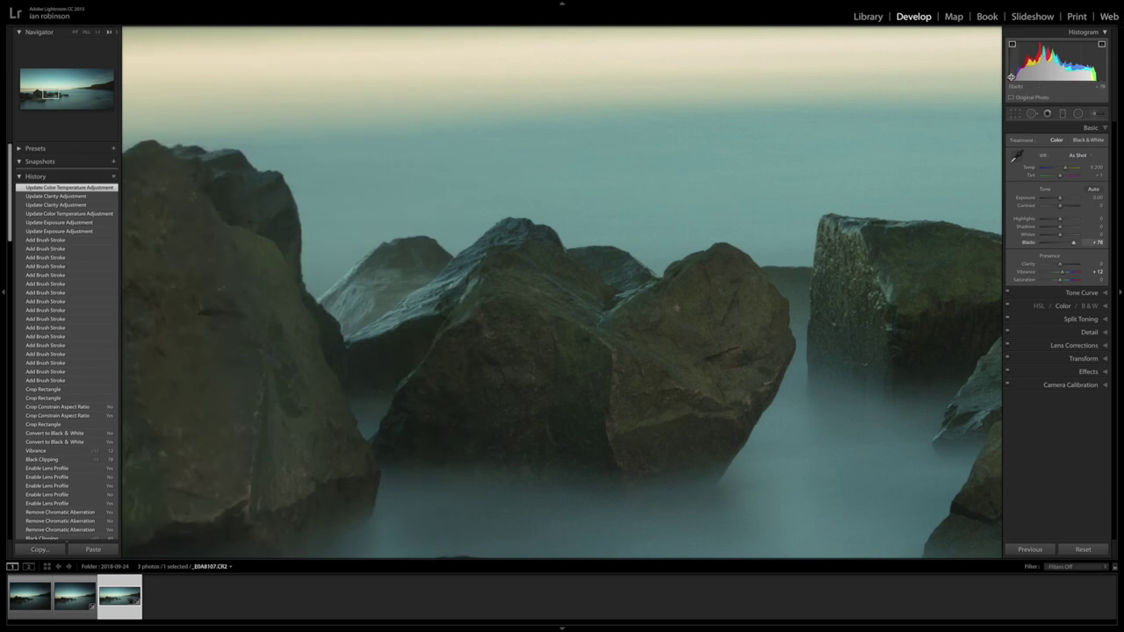
key("ctrl+equal")
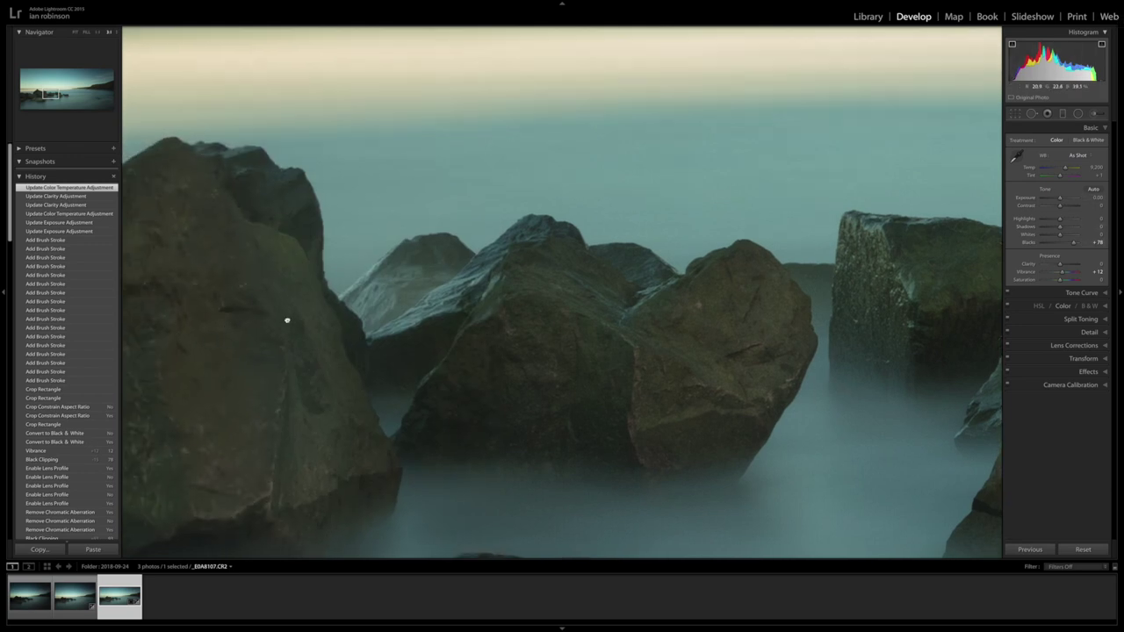
left_click_drag(358, 185, 813, 219)
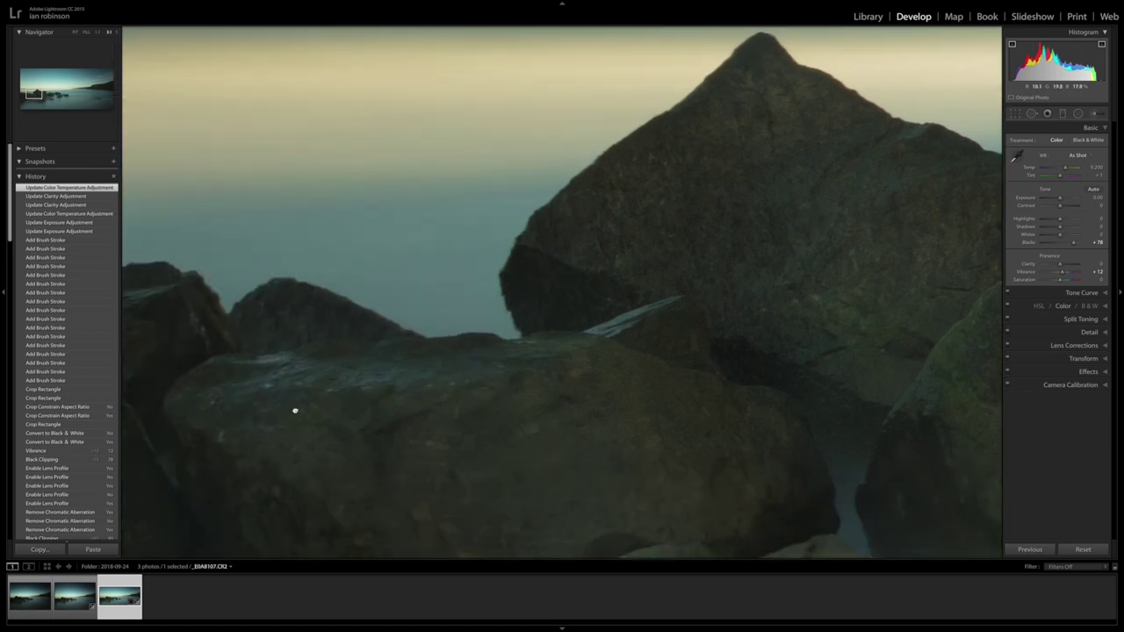
left_click_drag(293, 409, 693, 389)
left_click_drag(494, 389, 309, 389)
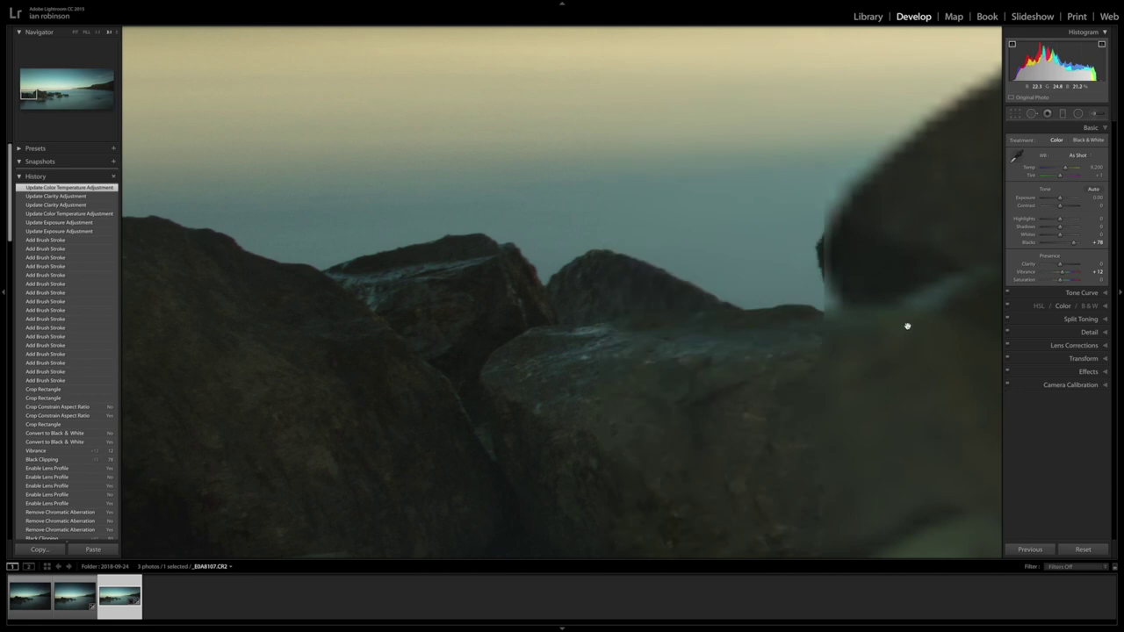
left_click_drag(769, 396, 559, 371)
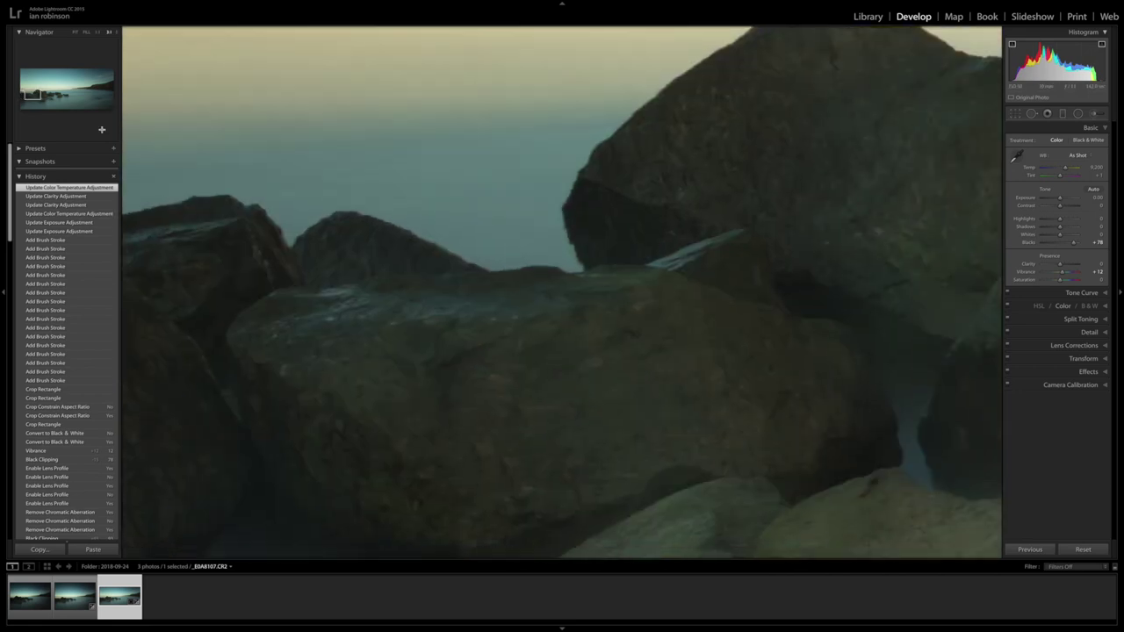
left_click(75, 32)
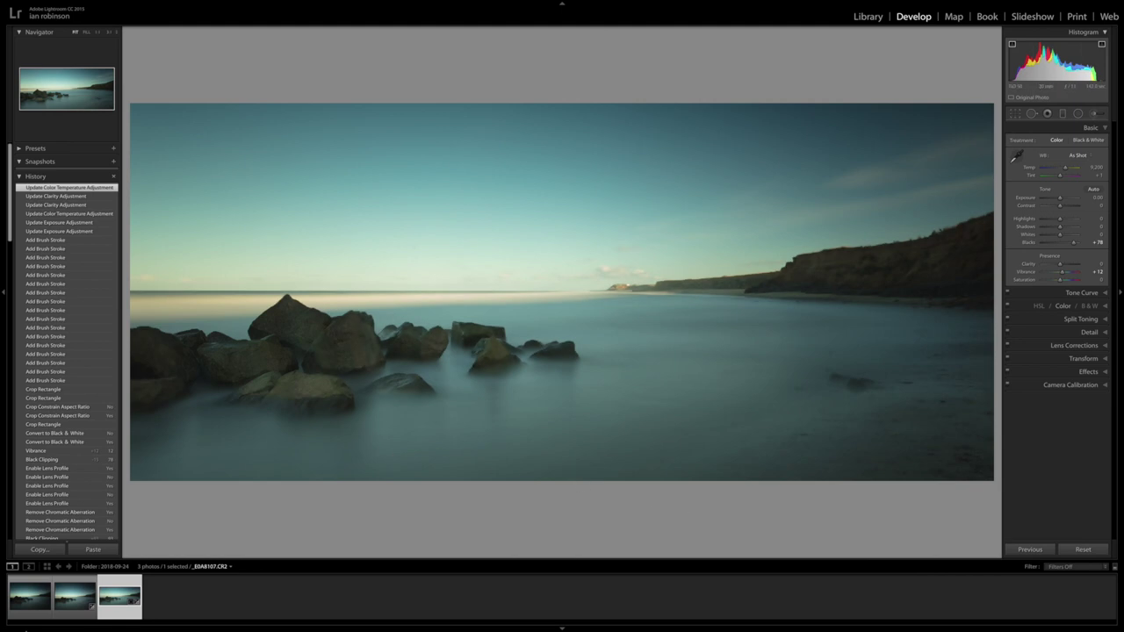
left_click(64, 603)
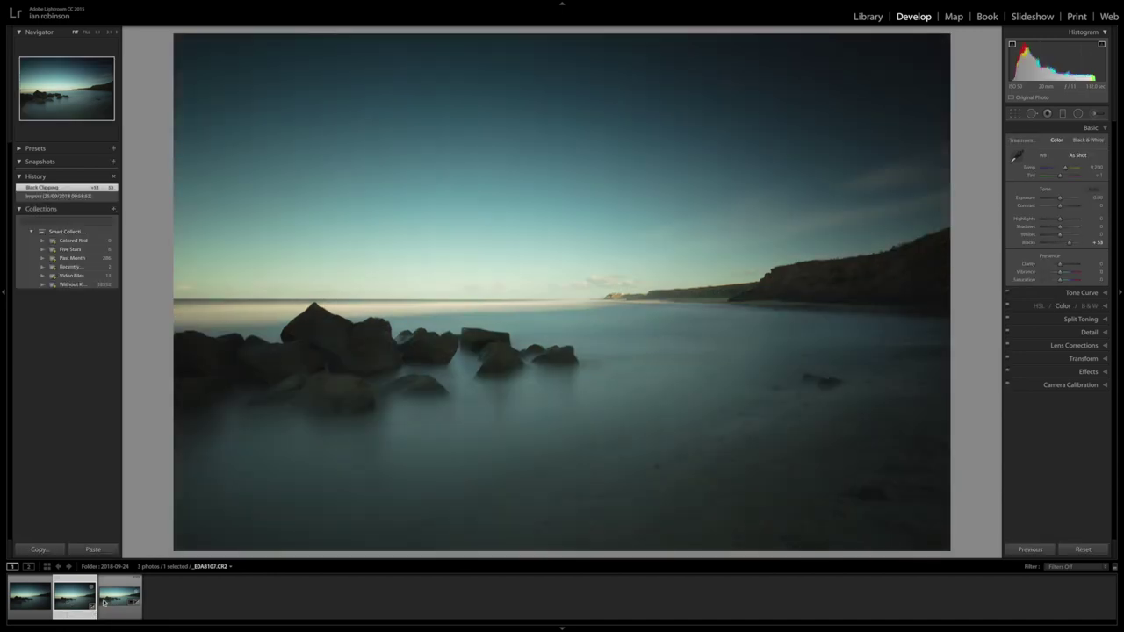
left_click(107, 602)
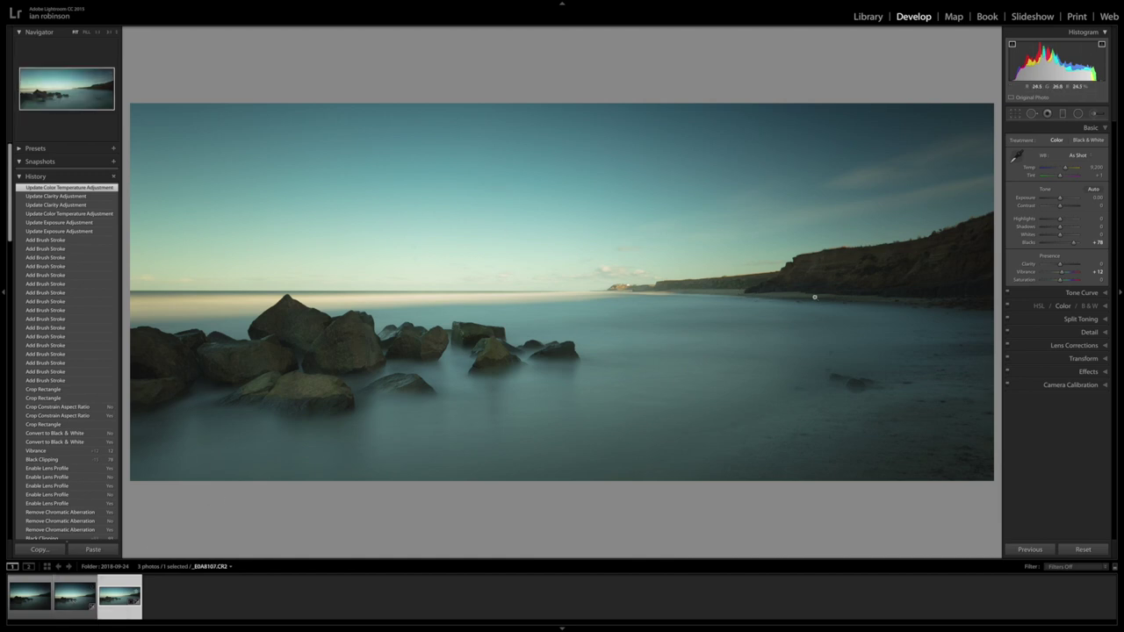
Set a custom white balance by sampling a neutral tone on the middle rocks with the White Balance Selector.
left_click(1017, 155)
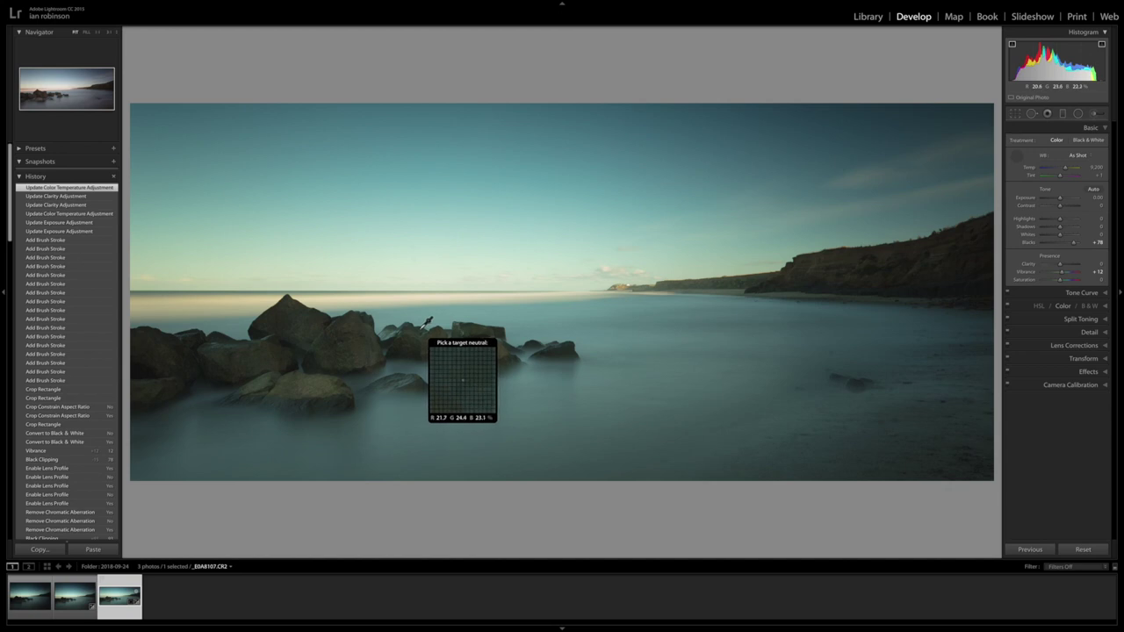
left_click(427, 319)
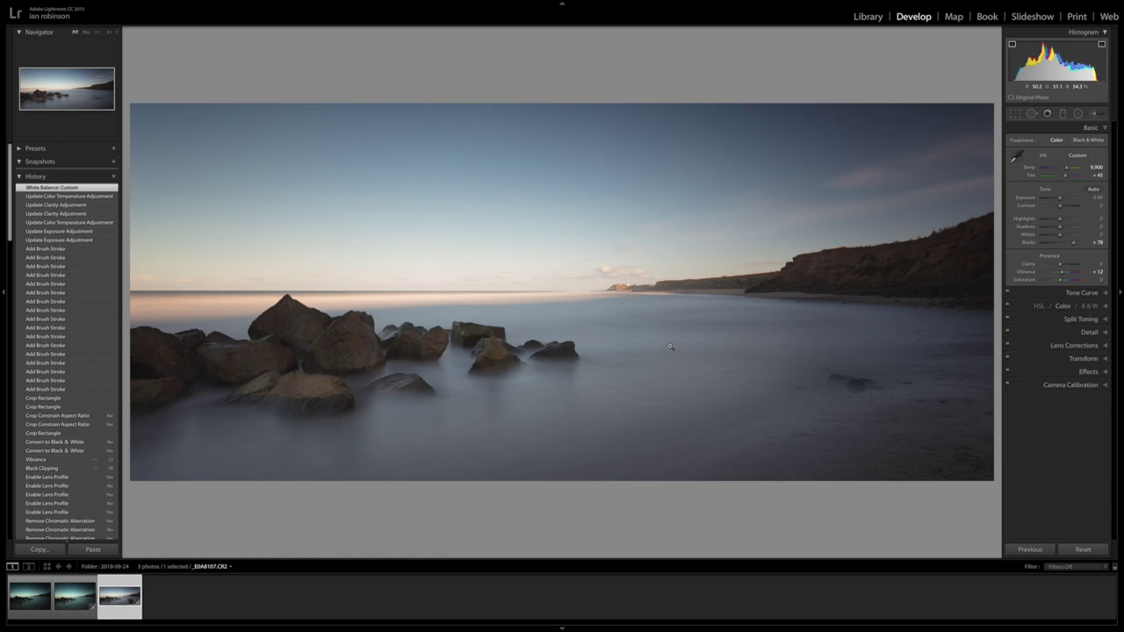
Undo and redo the custom white balance to compare the photo with and without it.
left_click(85, 4)
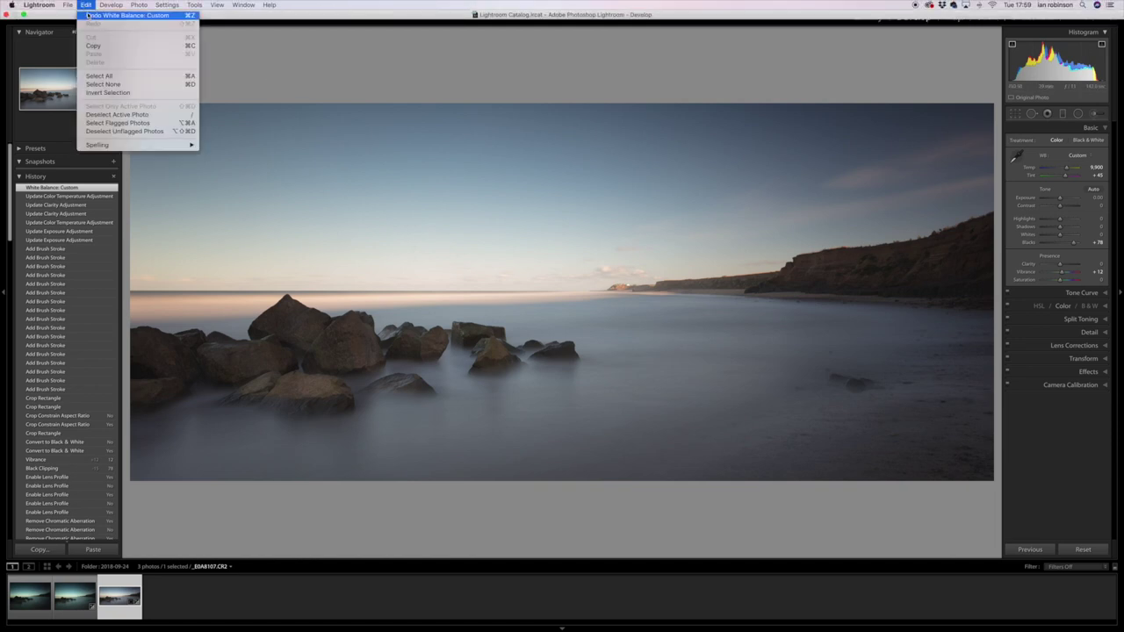
left_click(91, 16)
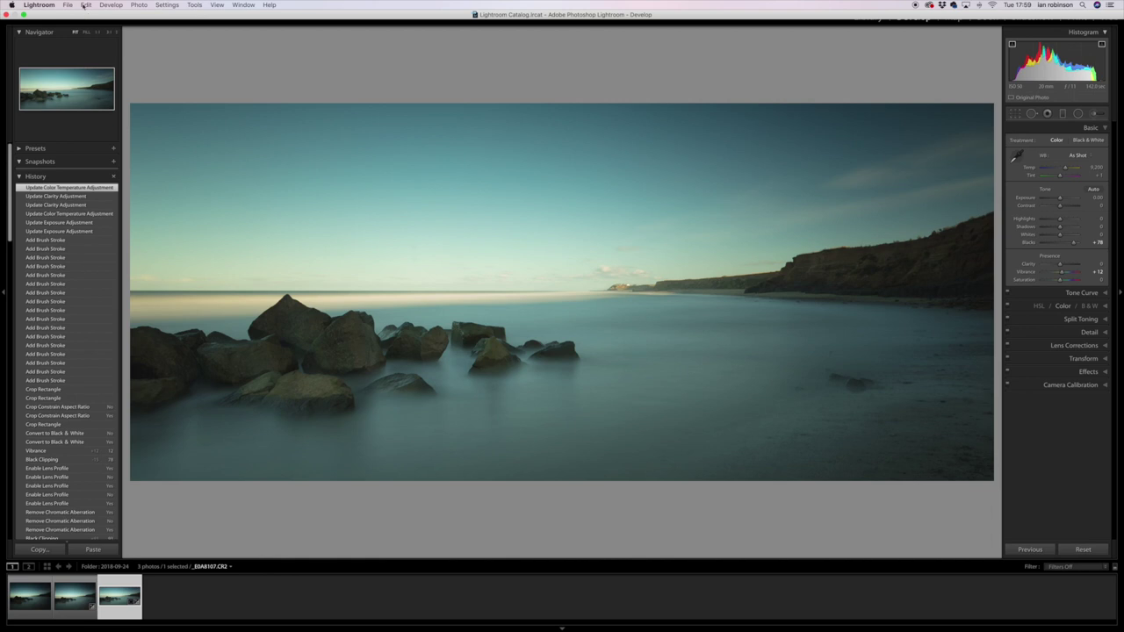
left_click(85, 5)
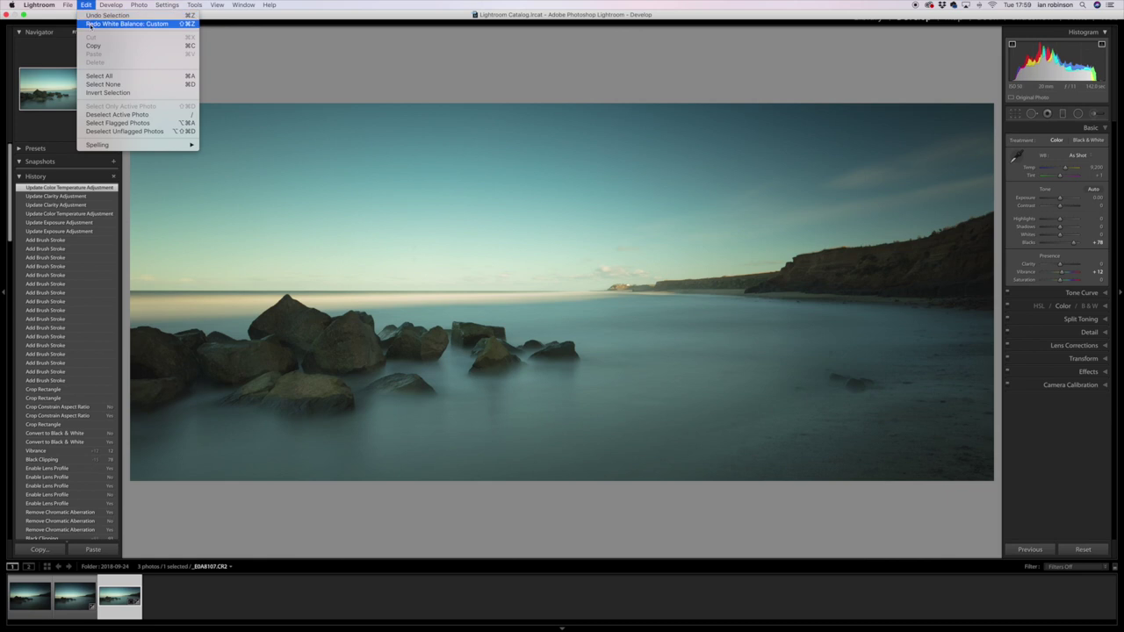
left_click(88, 24)
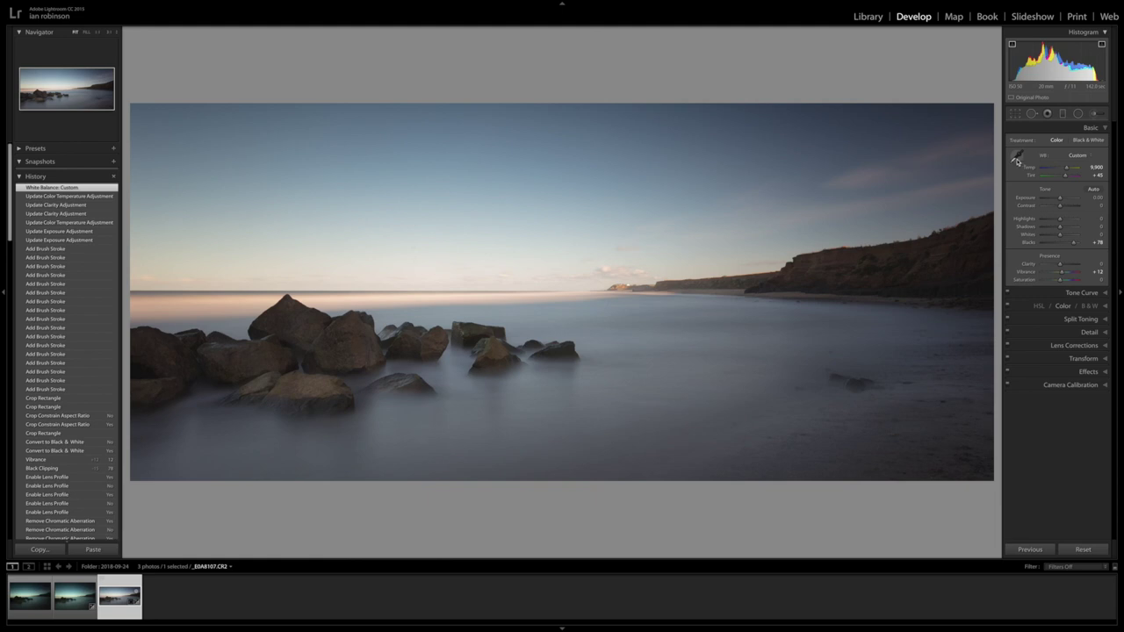
left_click(1016, 159)
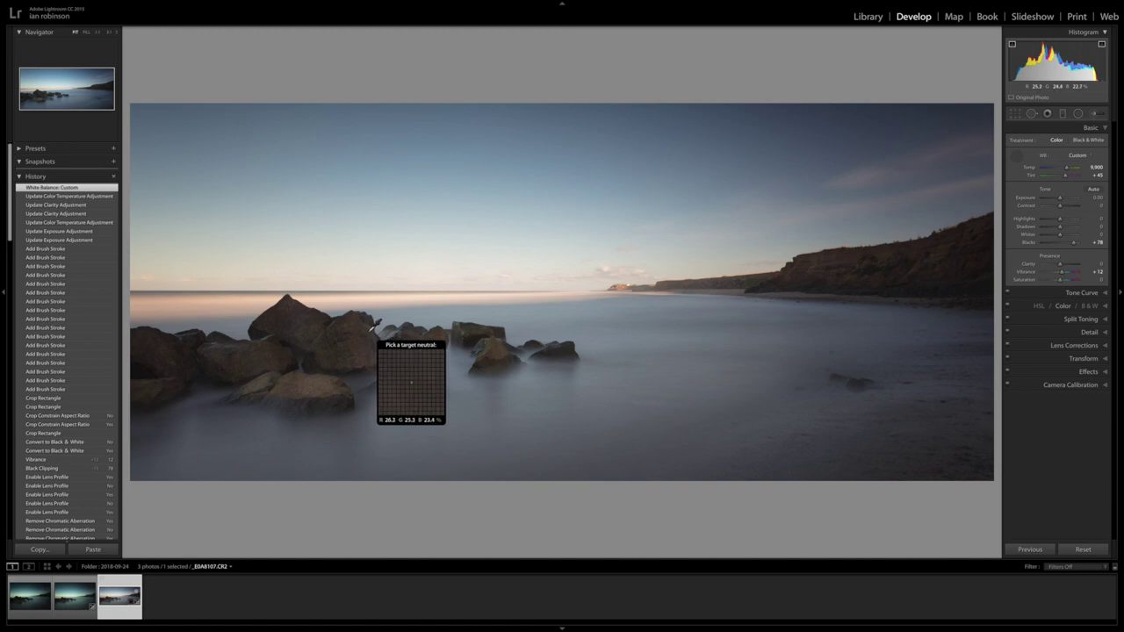
key("Escape")
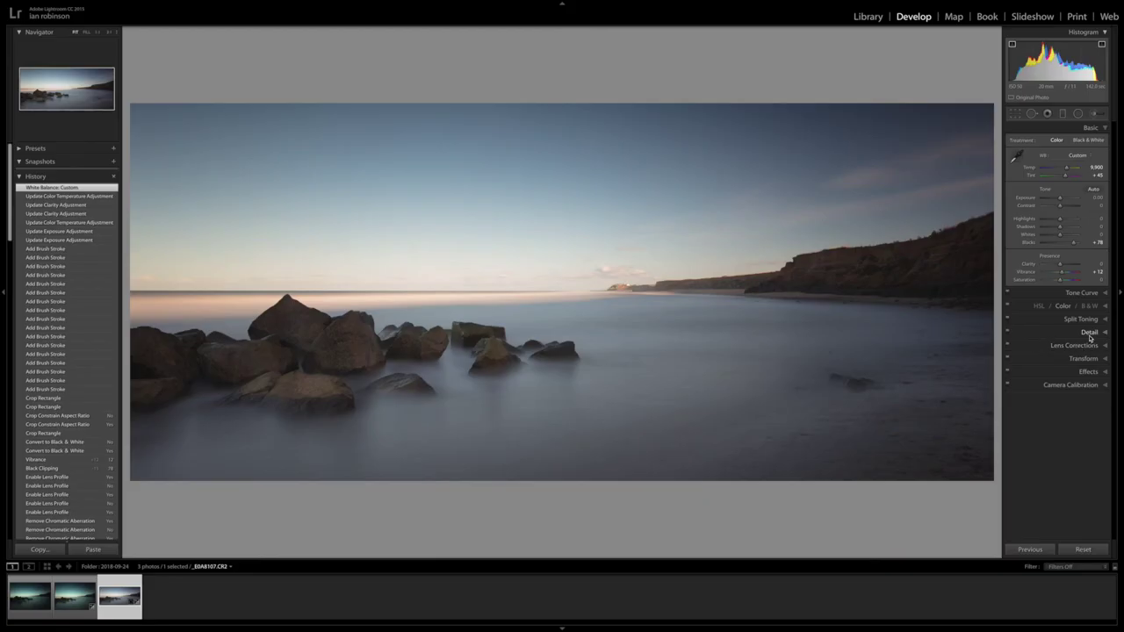
Set the sharpening amount to 55 and its masking to 50, using the black-and-white mask preview to limit it to edges.
left_click(1089, 333)
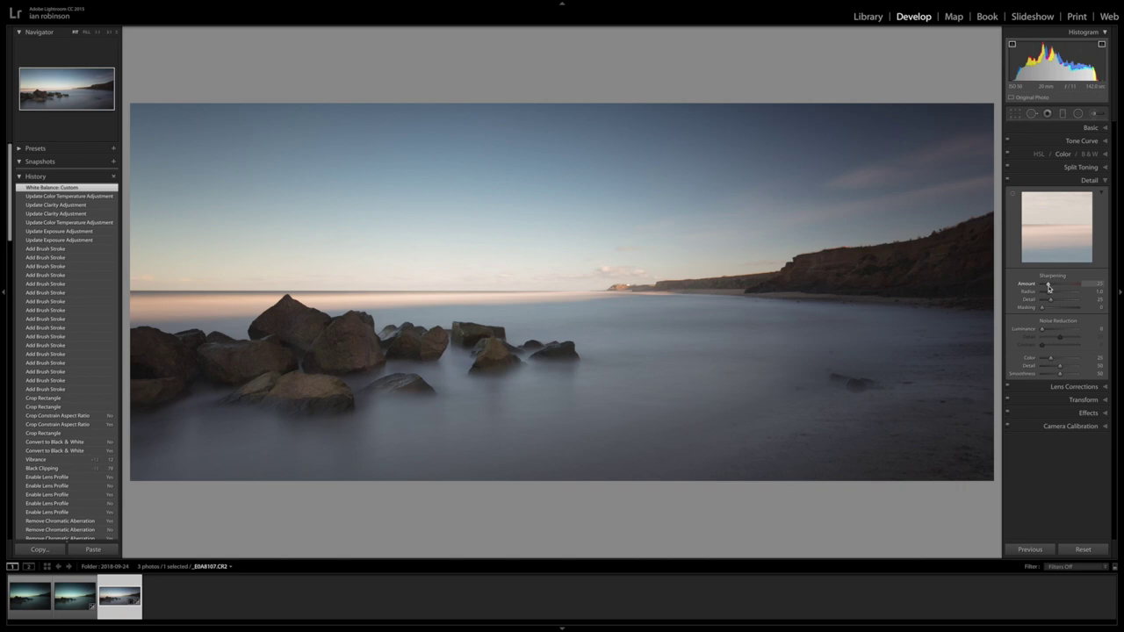
left_click_drag(1049, 287, 1057, 287)
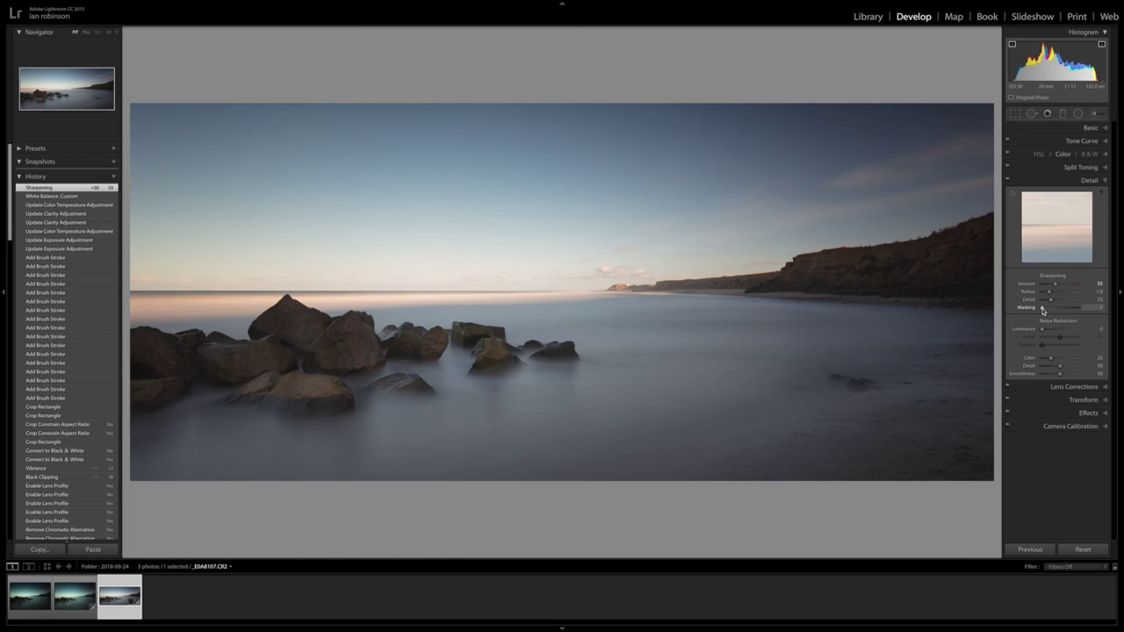
key("alt")
left_click(1042, 309, "alt")
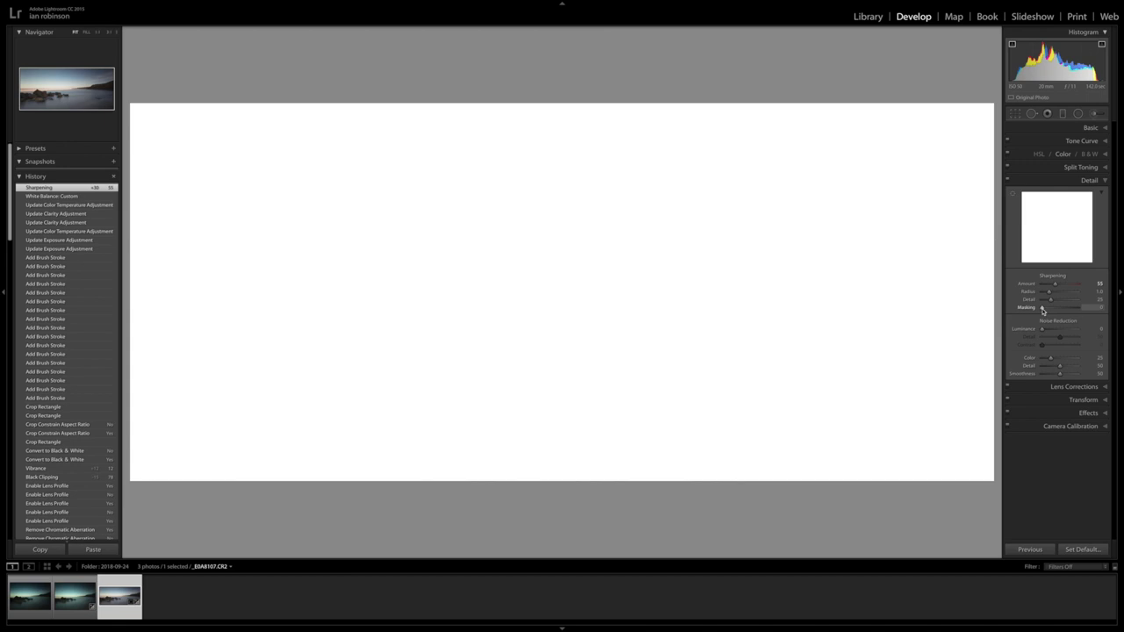
mouse_move(1042, 309)
left_mouse_down()
mouse_move(1084, 313)
mouse_move(1059, 312)
left_mouse_up()
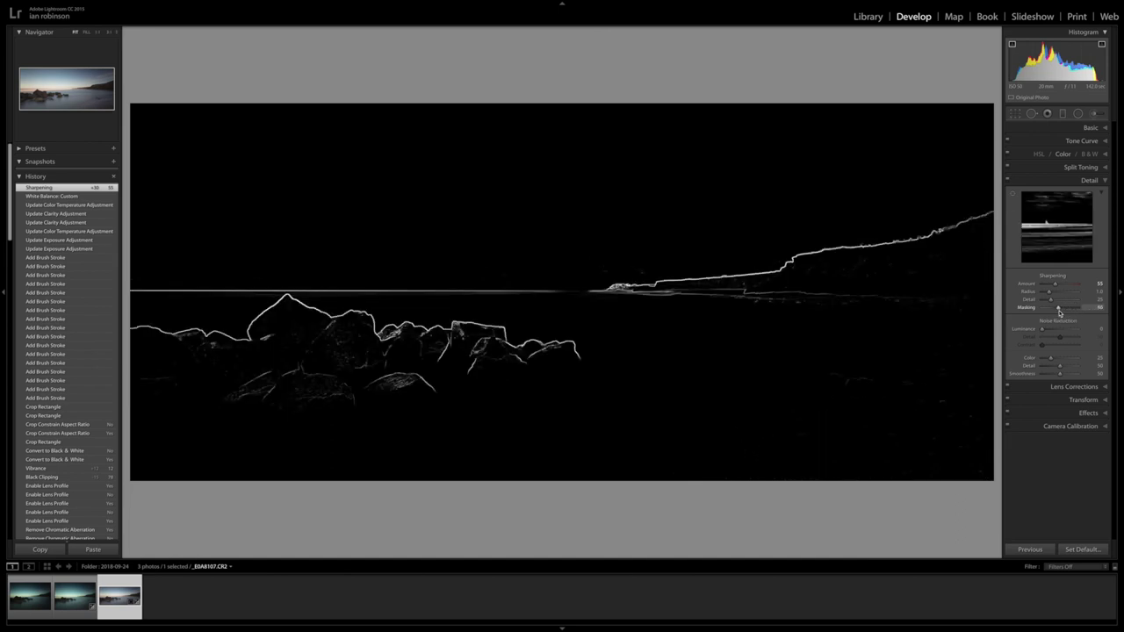
left_click_drag(1058, 311, 1059, 311)
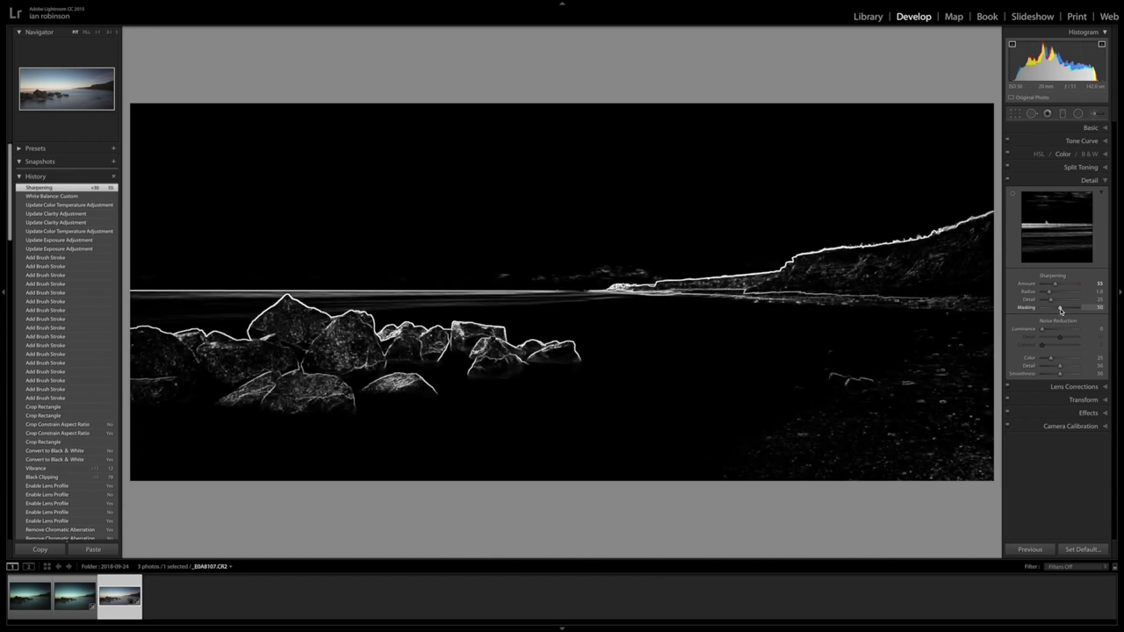
left_click_drag(1060, 311, 1059, 311)
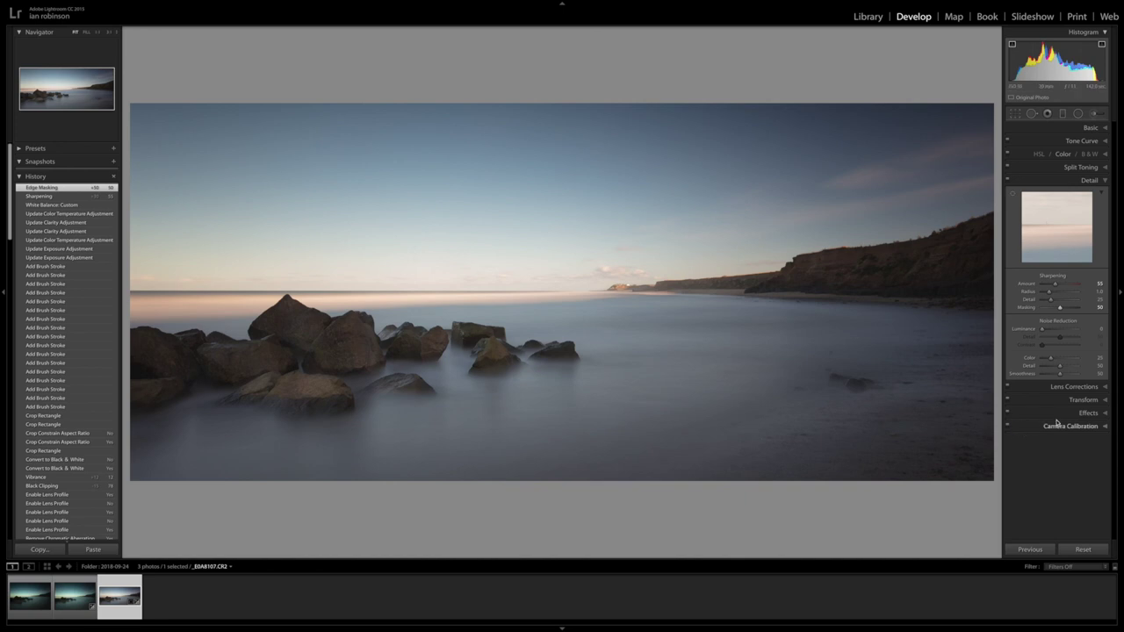
Darken the photo's corners with a Highlight Priority post-crop vignette at amount -20.
left_click(1084, 416)
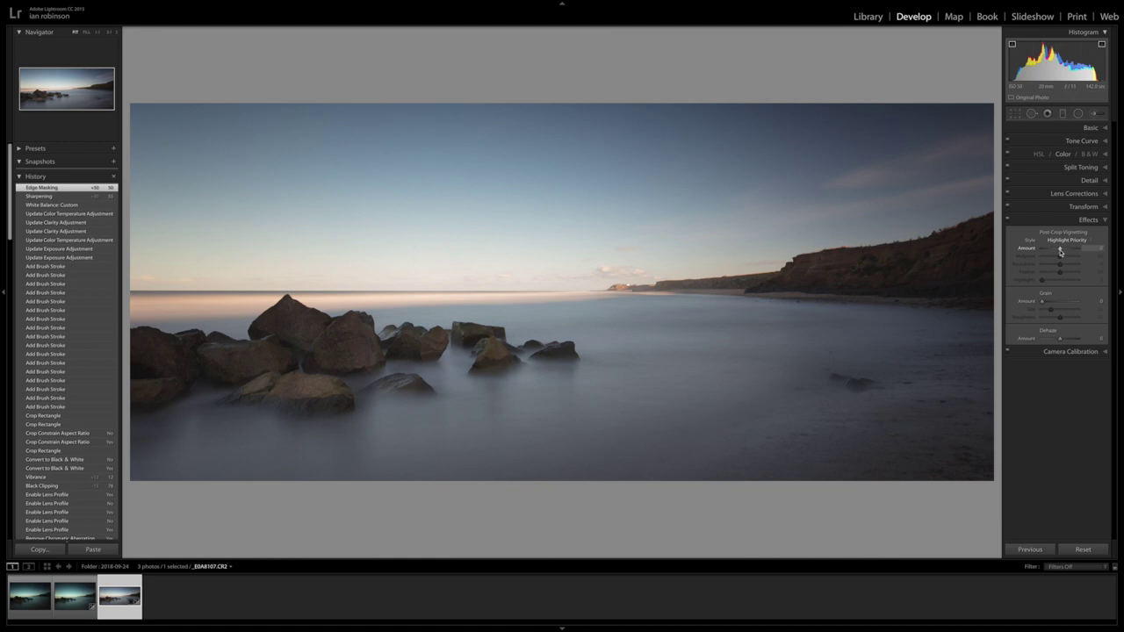
left_click_drag(1061, 251, 1057, 252)
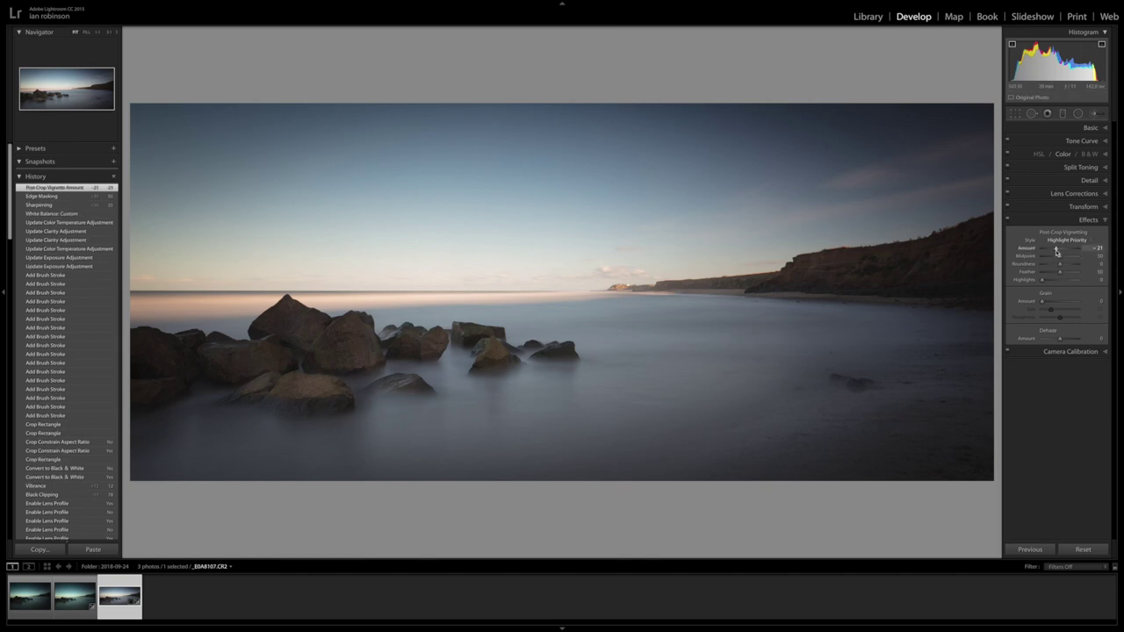
left_click_drag(1056, 251, 1057, 252)
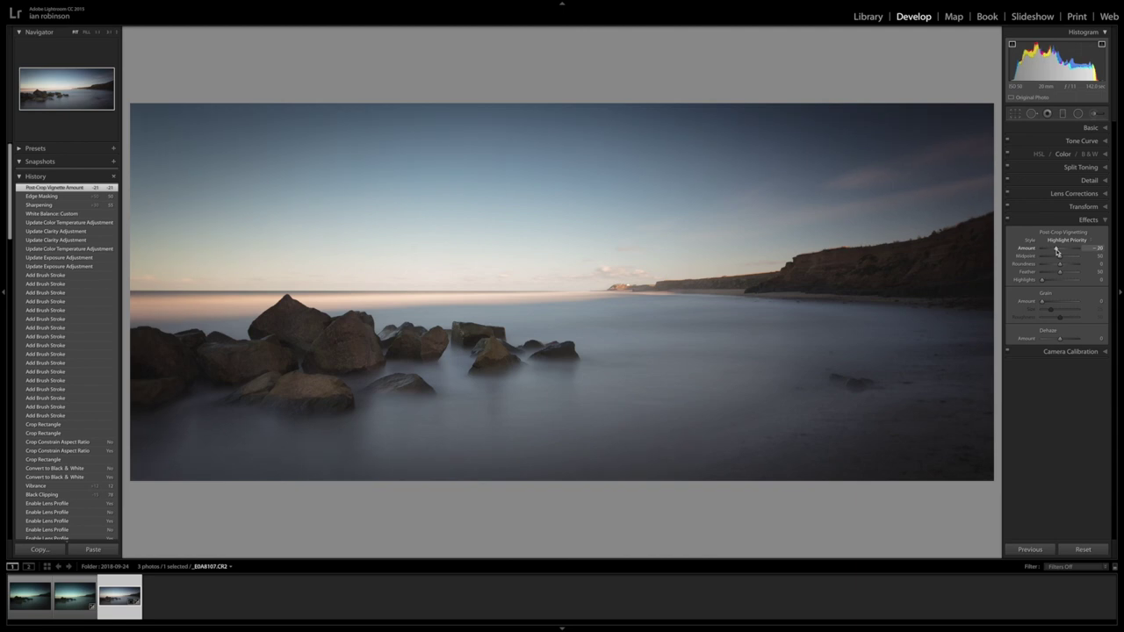